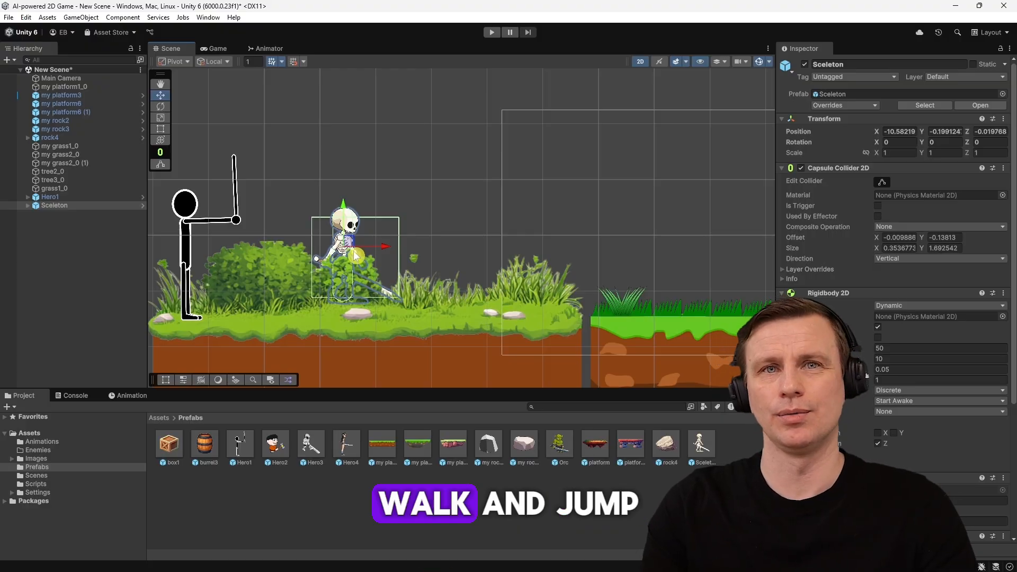
Set the Order in Layer of grass1_0 to -2 and place the Orc prefab above the next platform in the scene
left_click(377, 359)
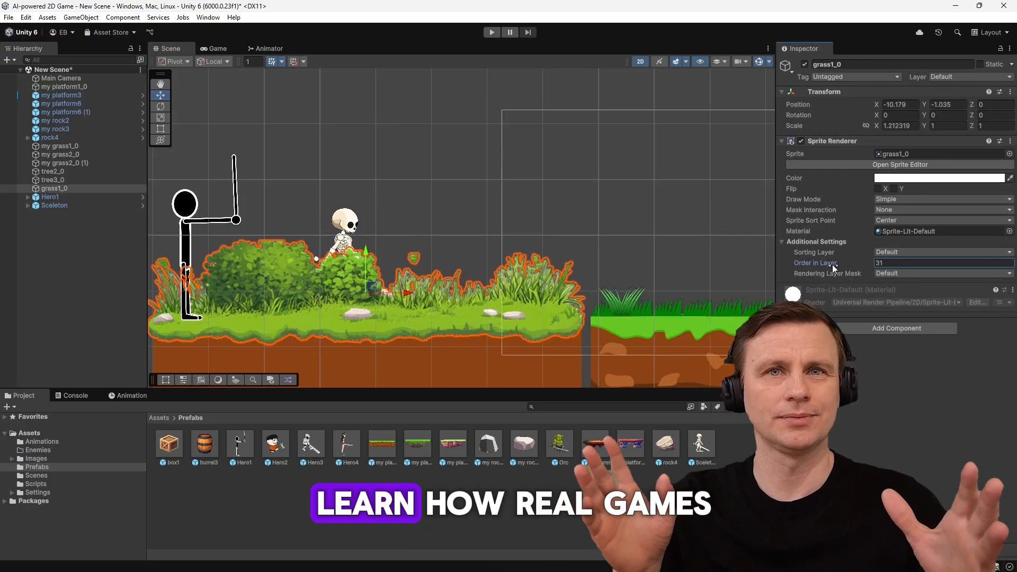
mouse_move(832, 265)
left_mouse_down()
mouse_move(802, 265)
mouse_move(813, 264)
left_mouse_up()
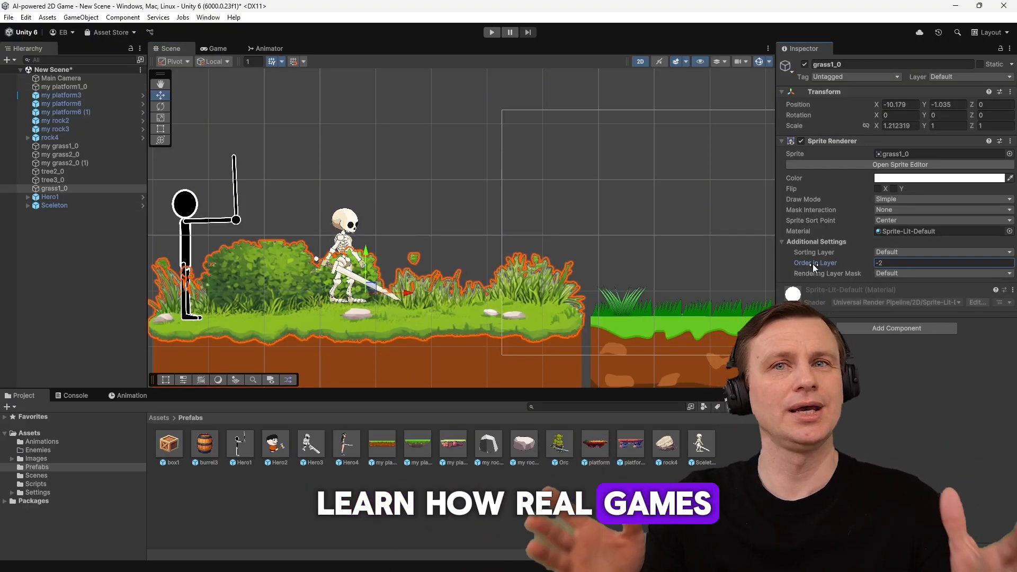
left_click_drag(349, 246, 327, 248)
left_click_drag(561, 444, 748, 228)
Run the game and playtest the hero by attacking the skeleton, walking and jumping onward across the platforms
left_click(492, 32)
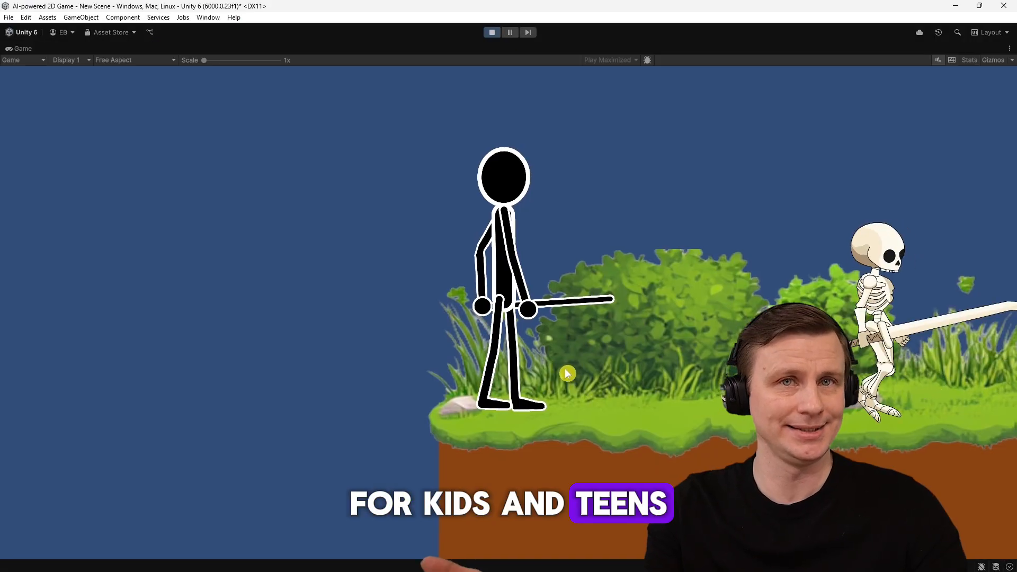
left_click(606, 352)
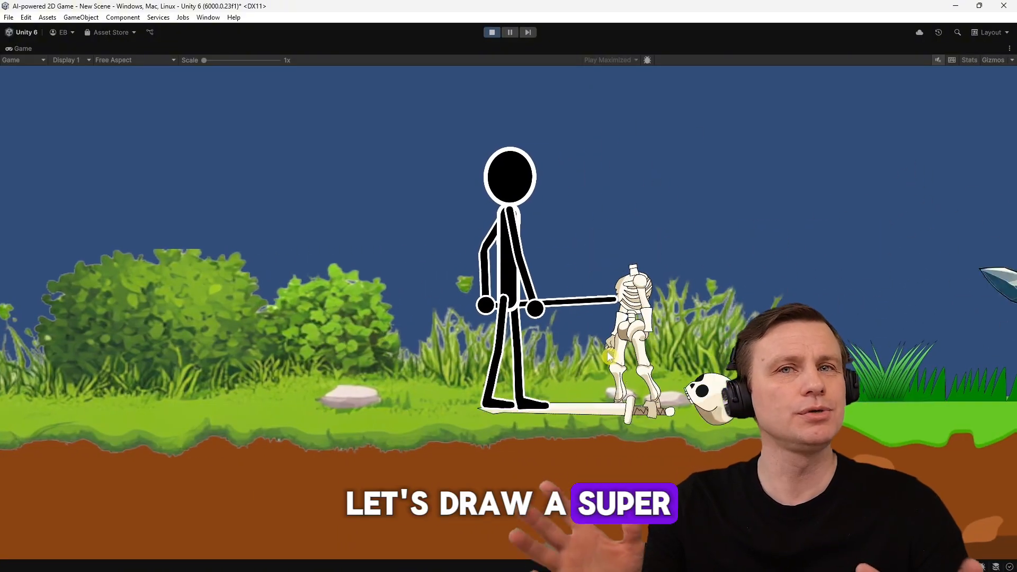
key("d")
left_click(608, 352)
key("d")
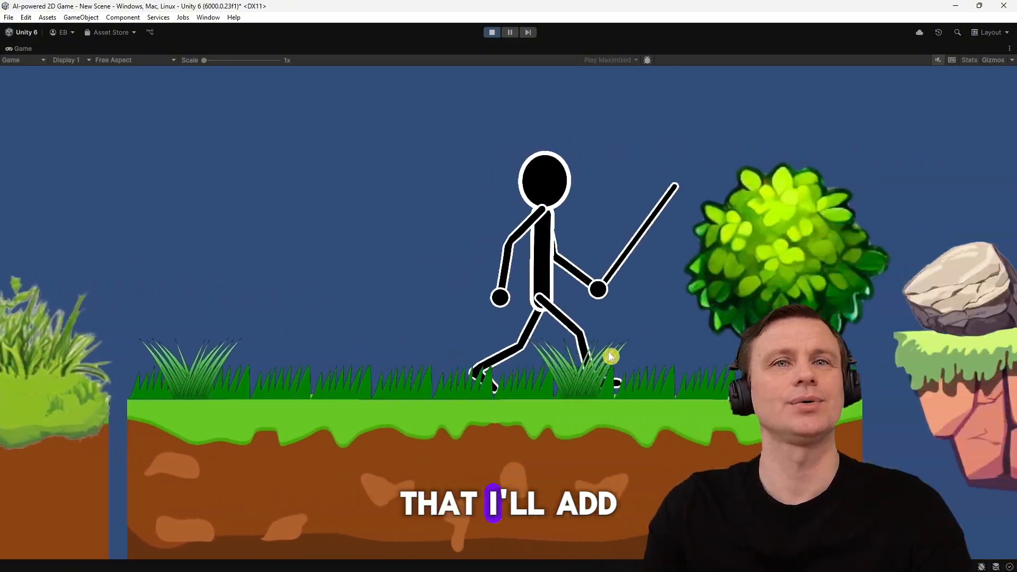
key("space")
key("space")
key("d")
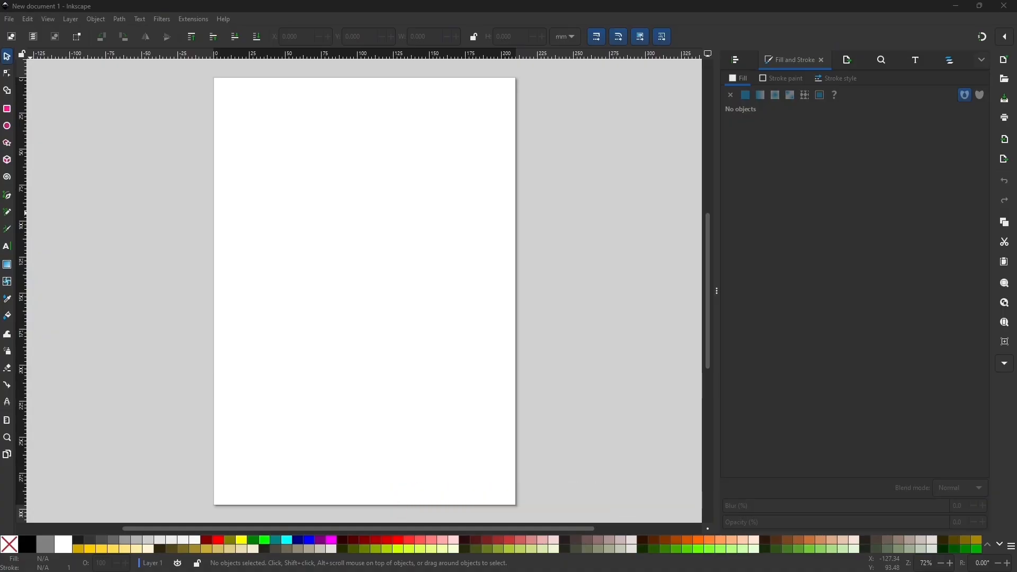
In Inkscape, draw a background rectangle about 235 by 202 mm centred across the page and fill it with pale yellow #FFE680
left_click(15, 108)
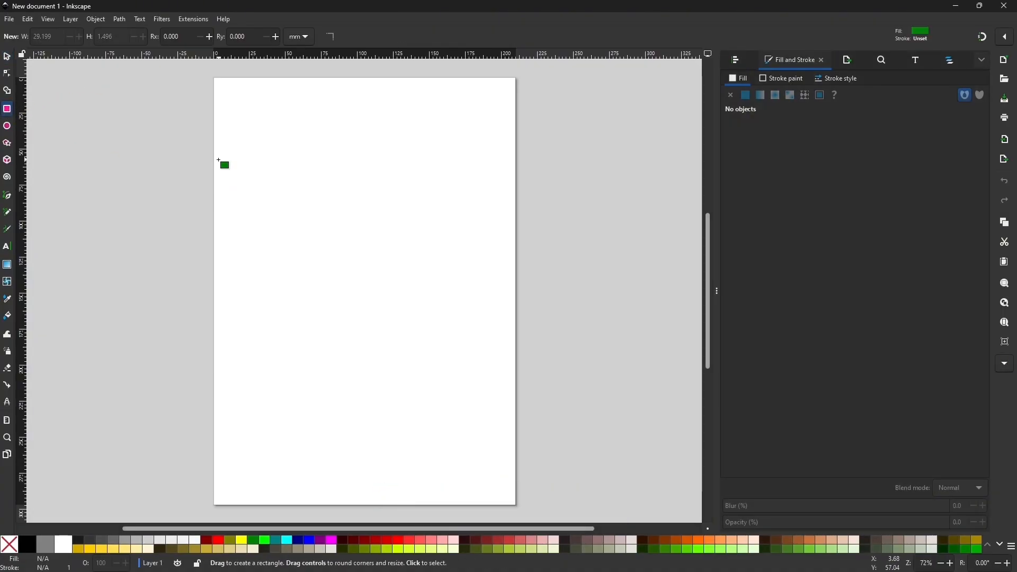
left_click_drag(217, 151, 554, 432)
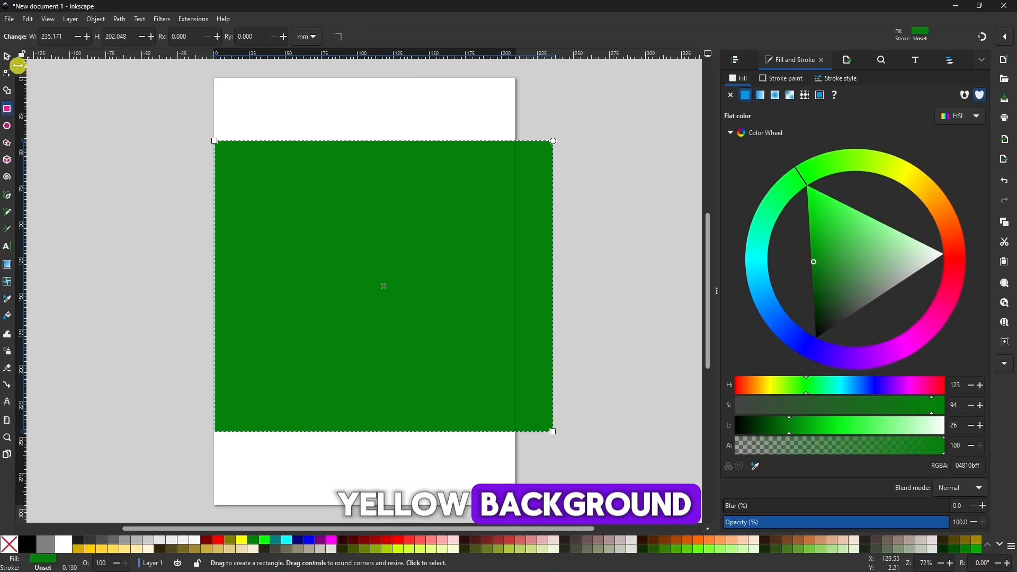
left_click(7, 57)
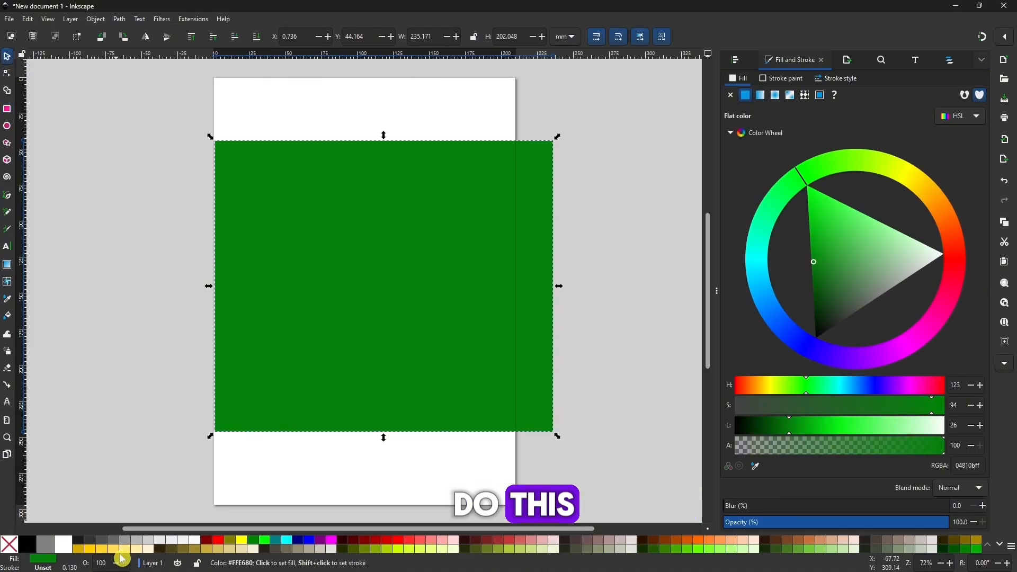
left_click(121, 551)
left_click(329, 130)
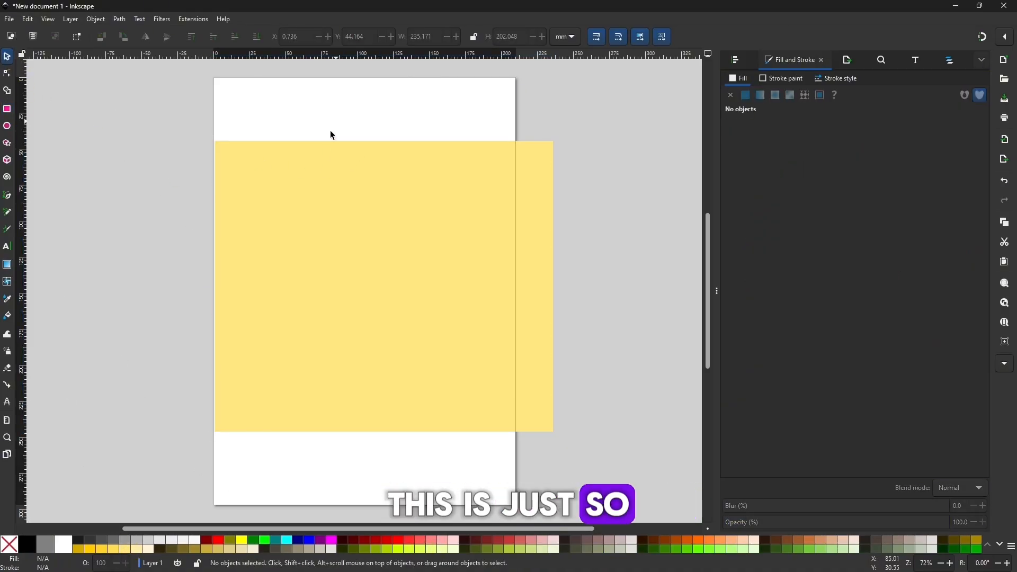
left_click(332, 199)
left_click_drag(332, 199, 320, 205)
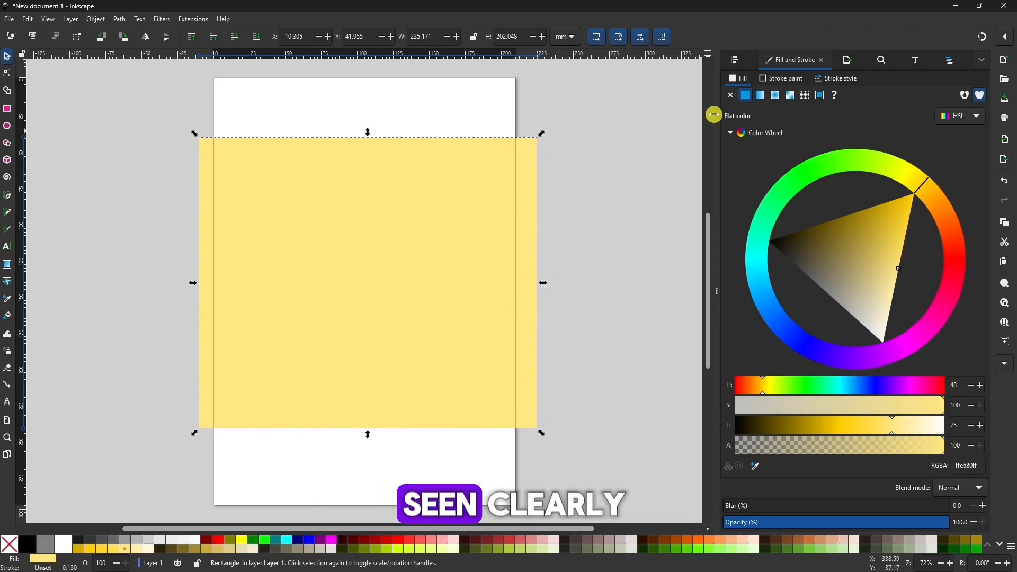
Lock Layer 1 containing the yellow background and add a new layer named Layer 2 above it
left_click(954, 65)
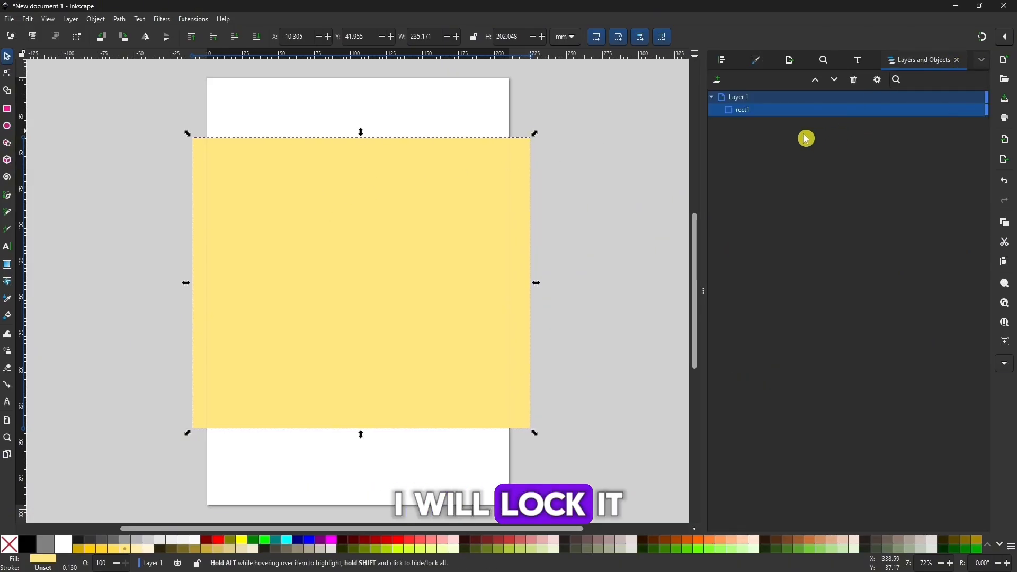
left_click(980, 100)
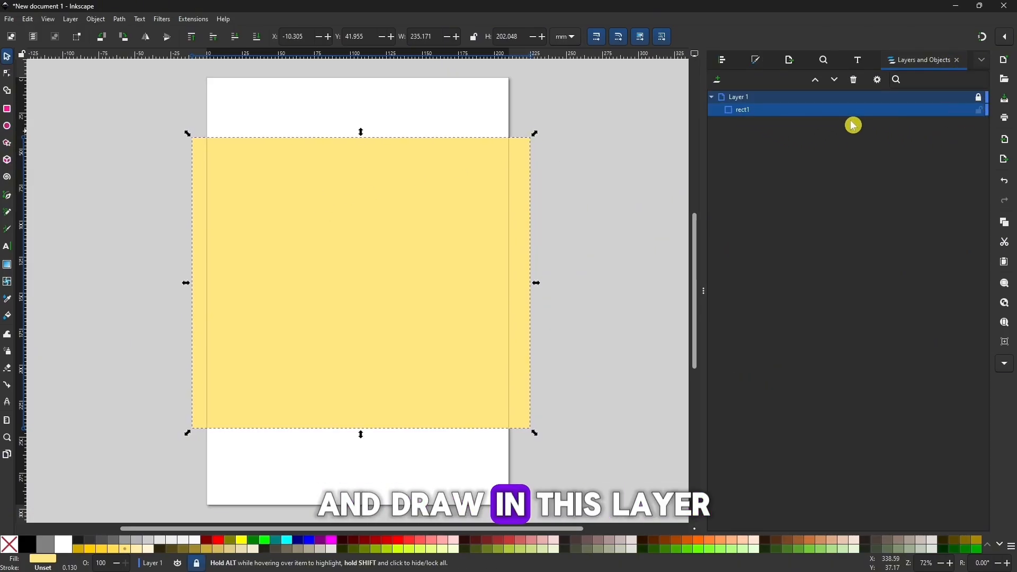
left_click(718, 80)
left_click(777, 167)
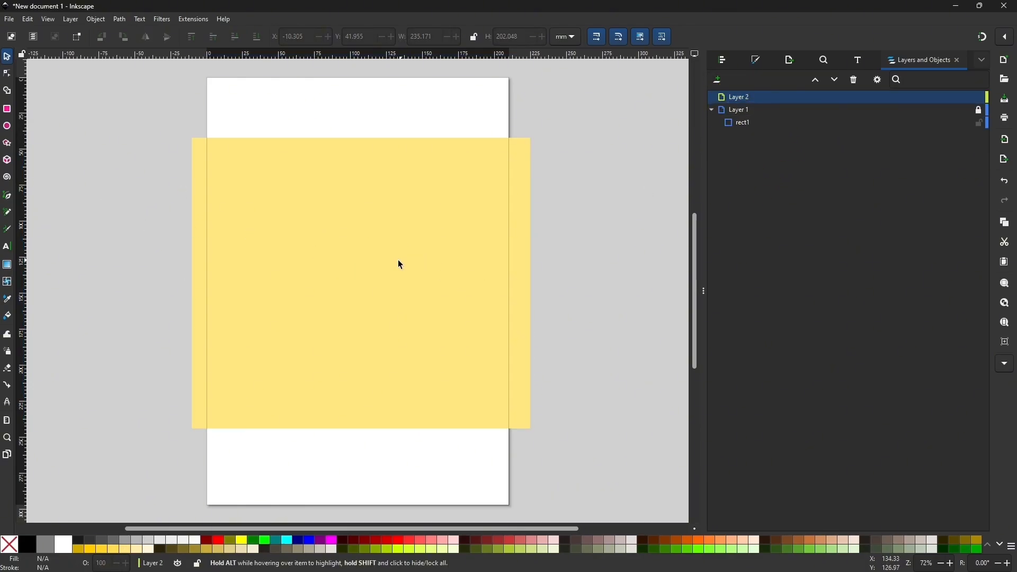
Draw an upright ellipse about 21 by 27 mm for the figure's head in the upper part of the yellow background
scroll(347, 259, "up", 1, "ctrl")
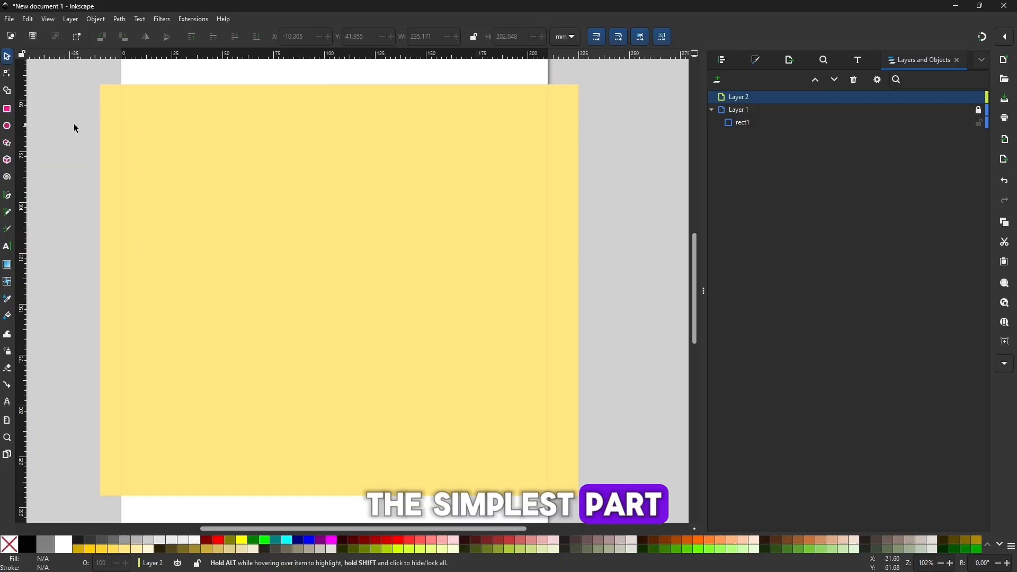
left_click(8, 127)
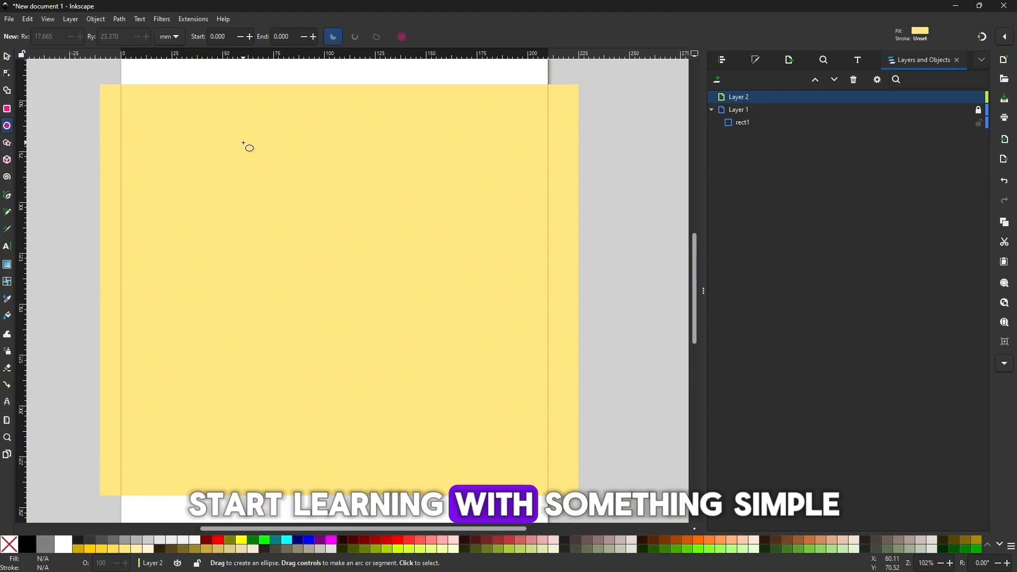
left_click_drag(244, 142, 287, 196)
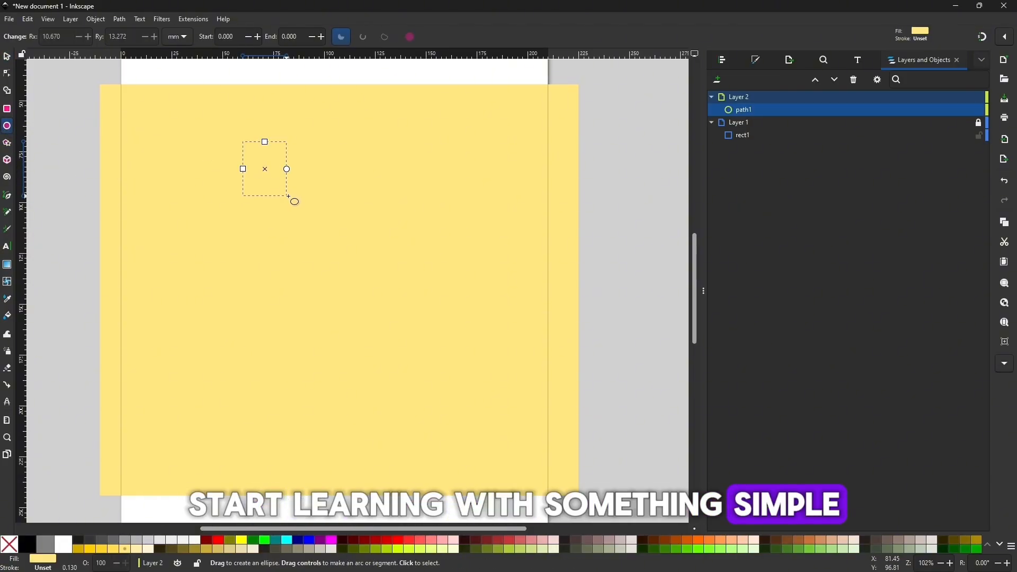
left_click(7, 57)
Give the head ellipse a flat black outline 1.93 mm wide
left_click(758, 60)
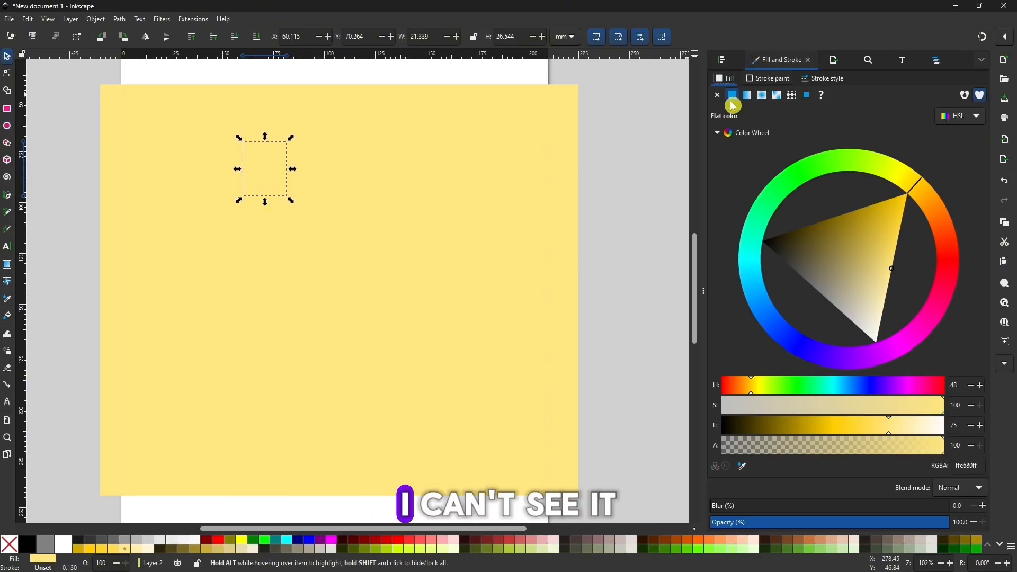
left_click(771, 79)
left_click(733, 97)
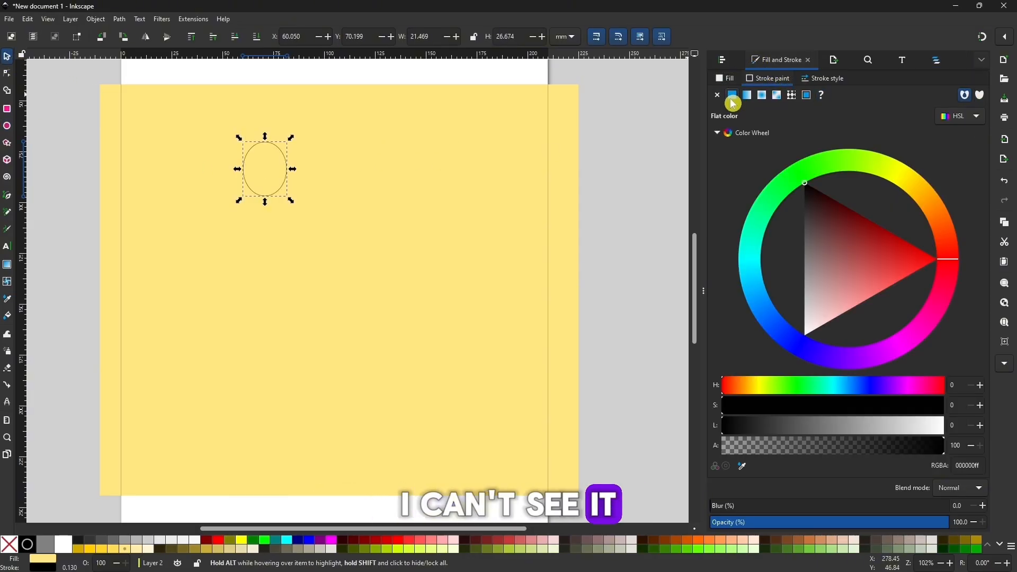
left_click(822, 79)
left_click(783, 99)
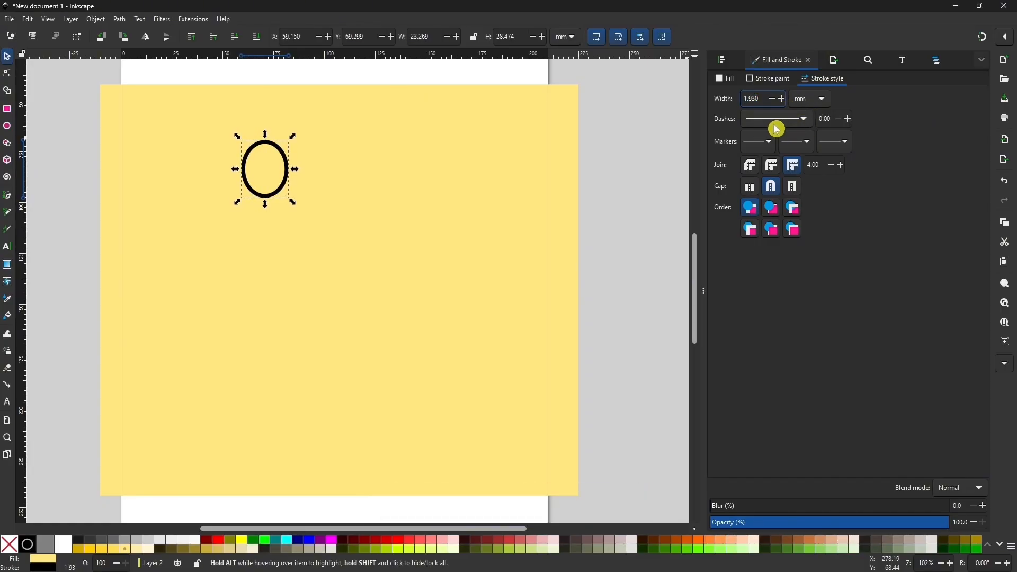
Fill the head ellipse with white and reposition it on the yellow background
left_click(727, 79)
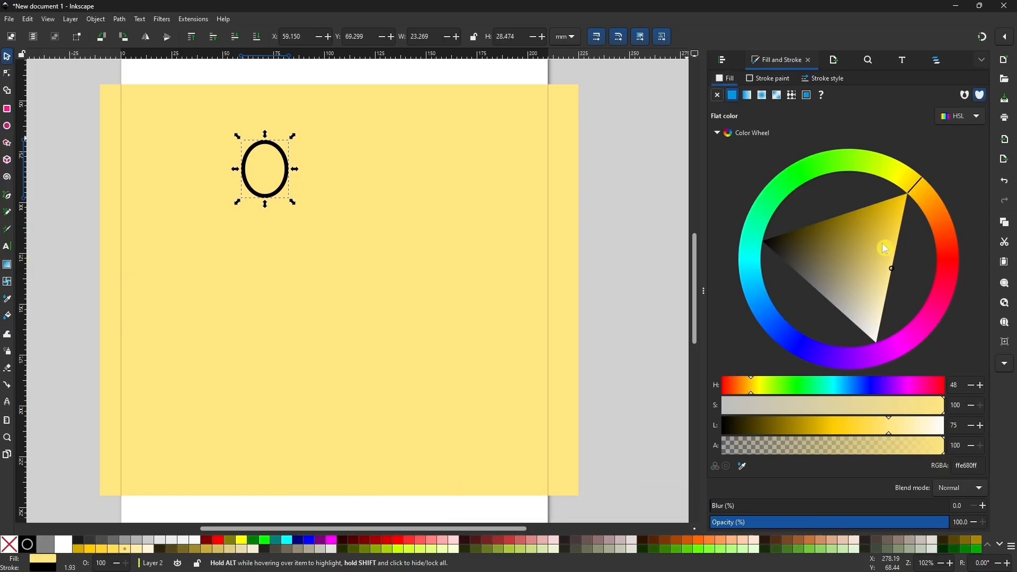
left_click_drag(886, 249, 879, 343)
left_click(229, 166)
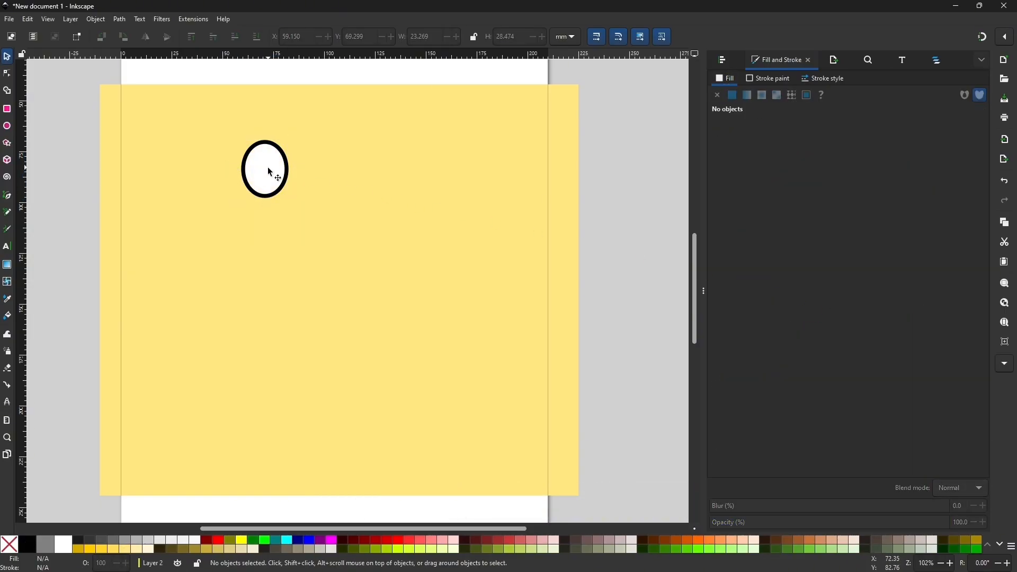
left_click_drag(268, 167, 304, 171)
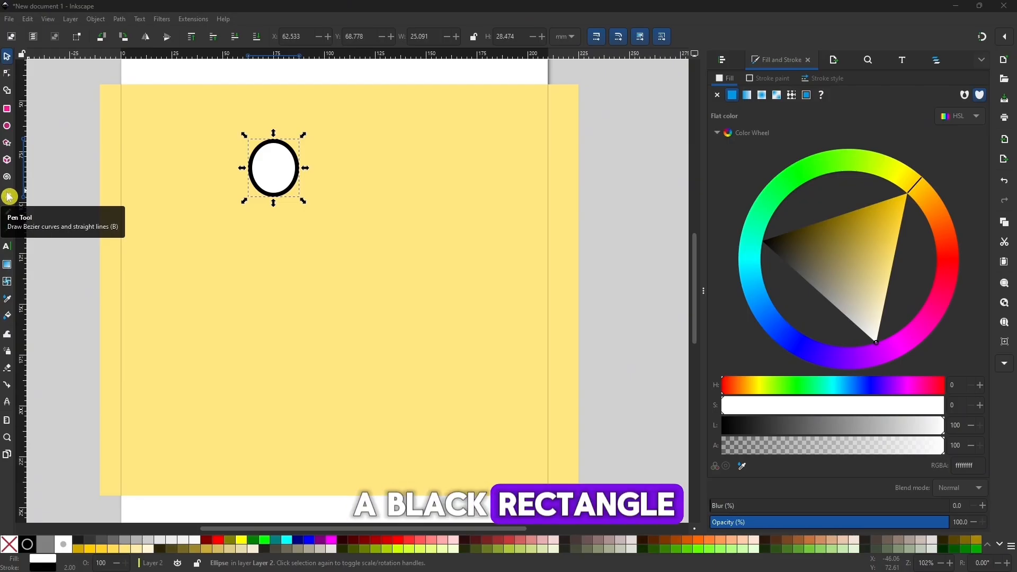
Draw a narrow upright rectangle about 8.4 by 59 mm for the torso, fill it with black and place it beneath the head
left_click(7, 108)
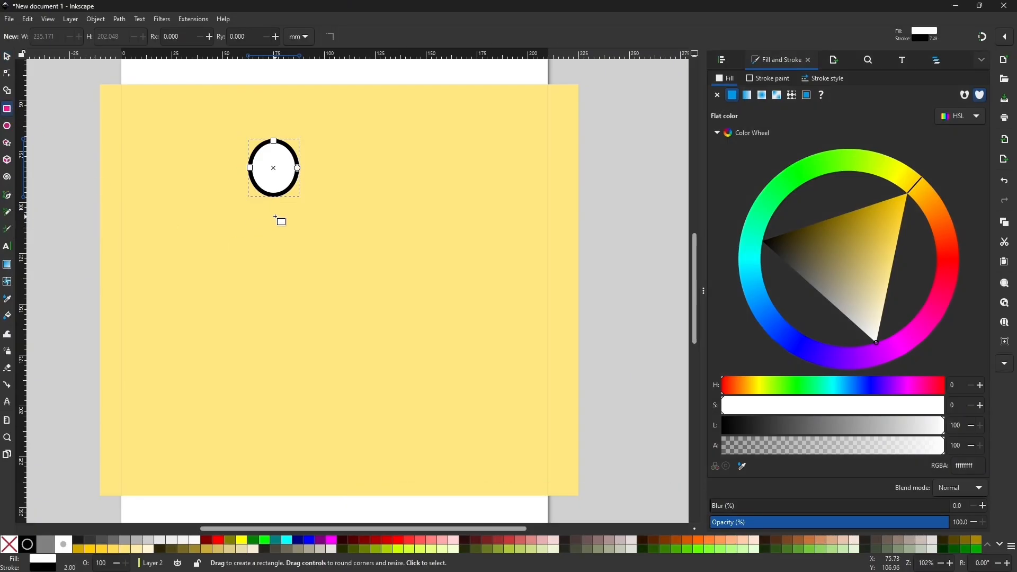
left_click_drag(268, 205, 284, 322)
left_click(7, 56)
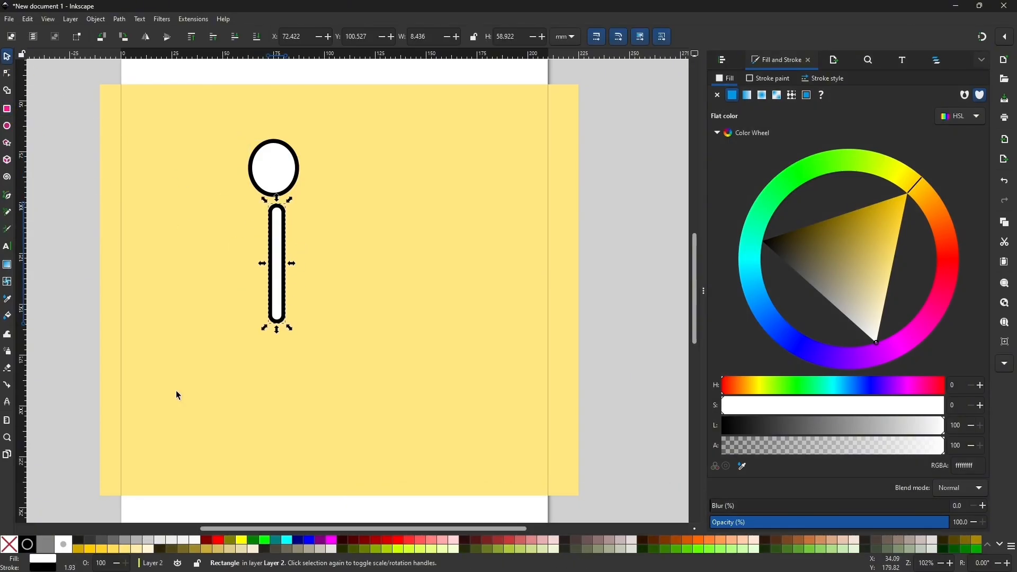
left_click(28, 545)
left_click_drag(279, 239, 281, 281)
left_click(330, 266)
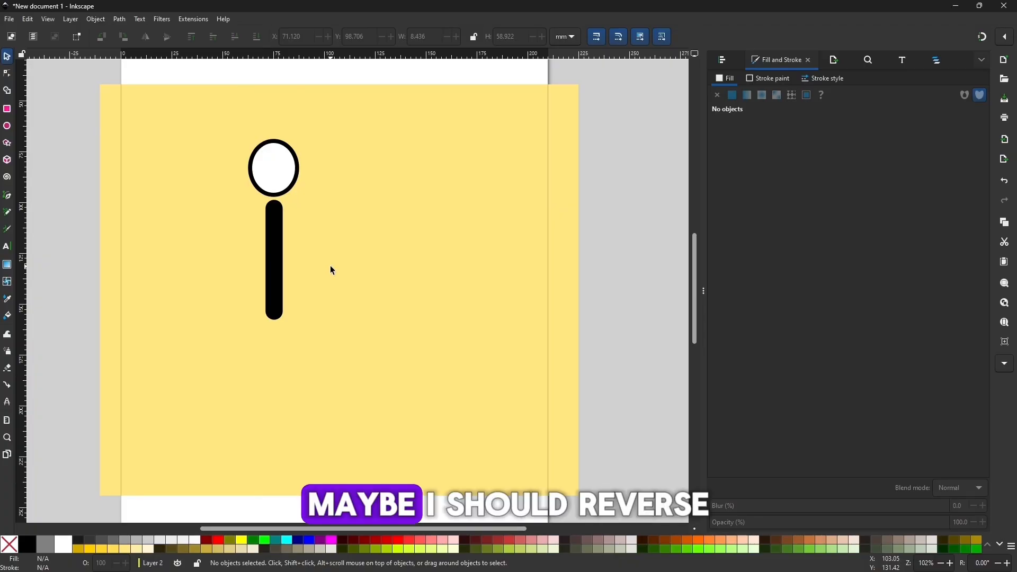
Recolour the head with a black fill and white outline, and give the torso a matching white outline
left_click(284, 182)
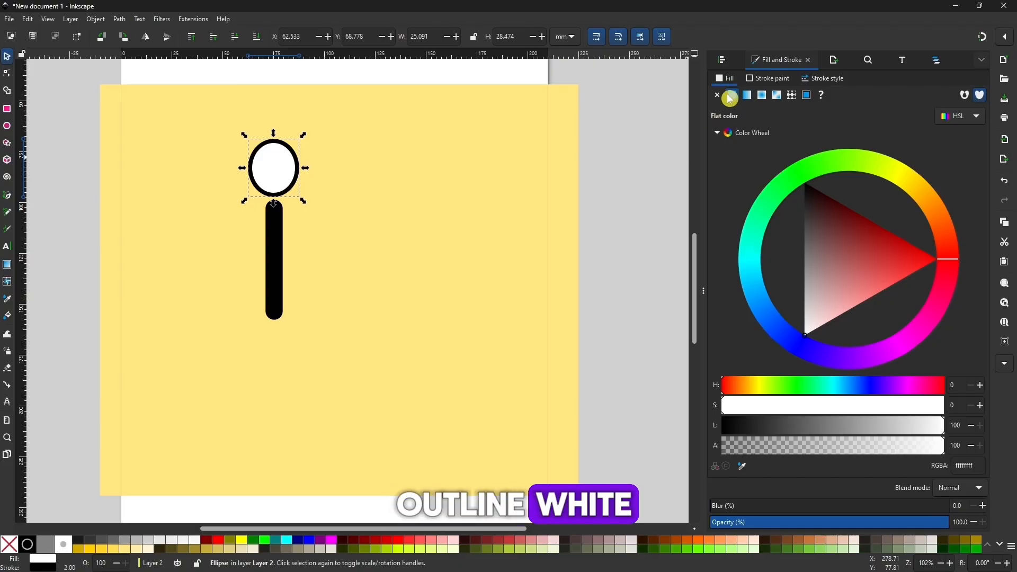
left_click_drag(820, 255, 795, 147)
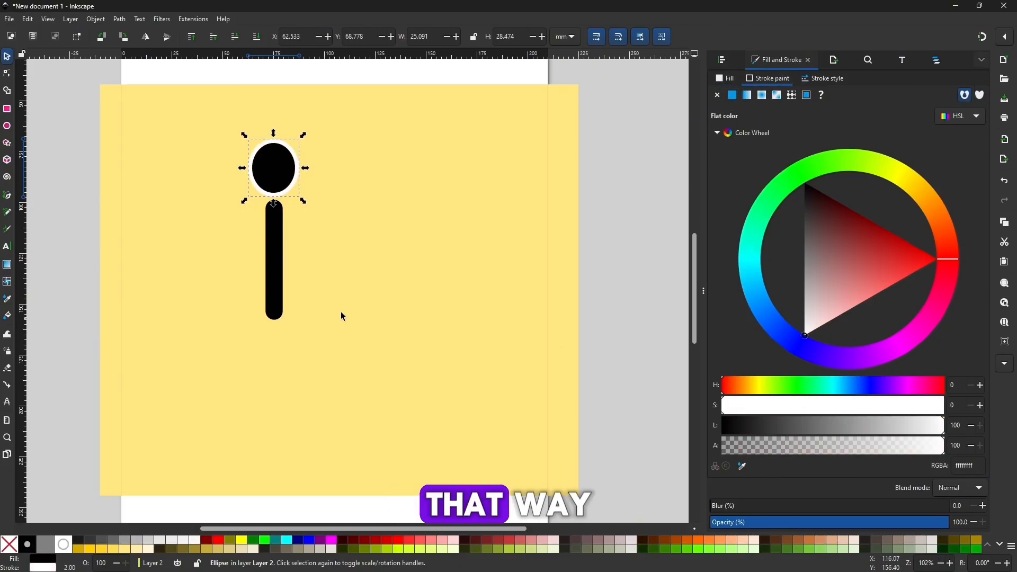
left_click(283, 297)
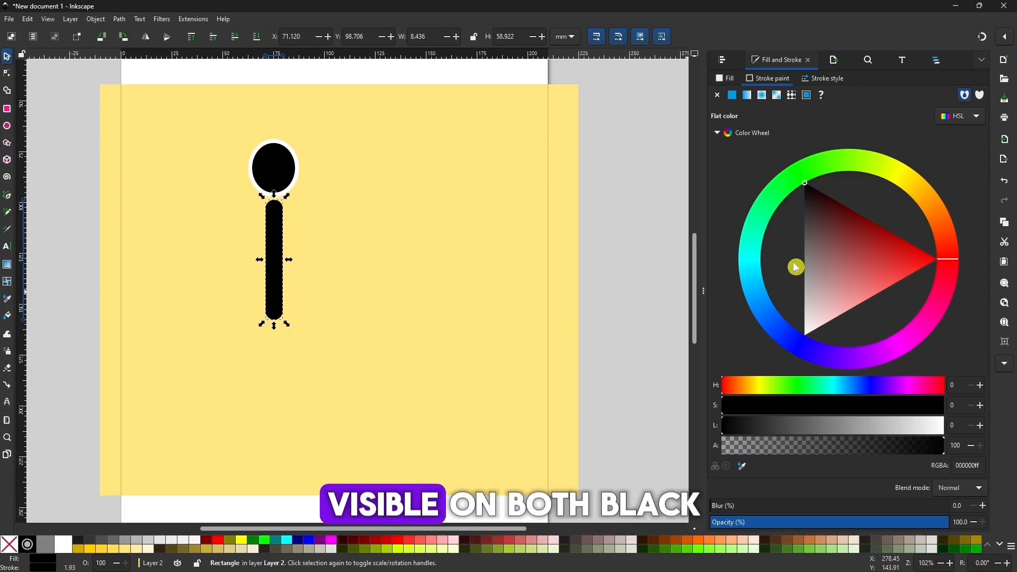
left_click_drag(825, 254, 696, 394)
left_click(373, 301)
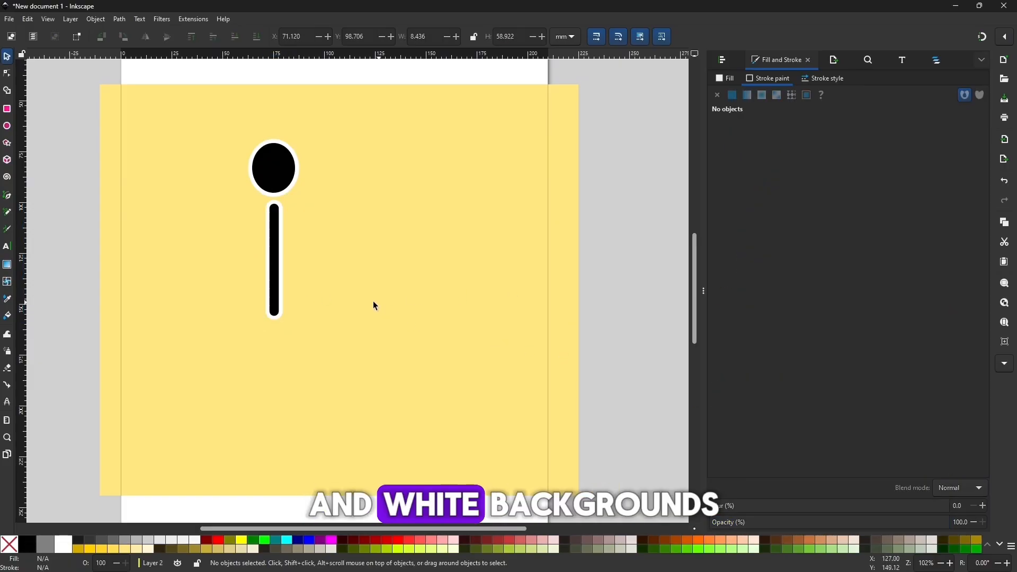
Centre the torso under the head and resize it to a shorter, wider shape about 11 by 52 mm
left_click(279, 295)
left_click_drag(279, 295, 278, 295)
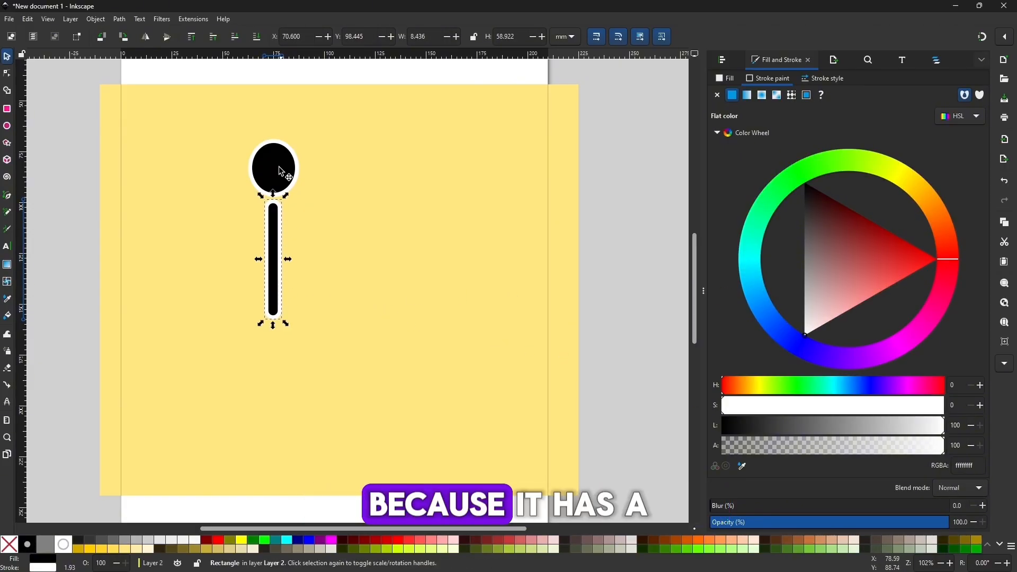
left_click(263, 115)
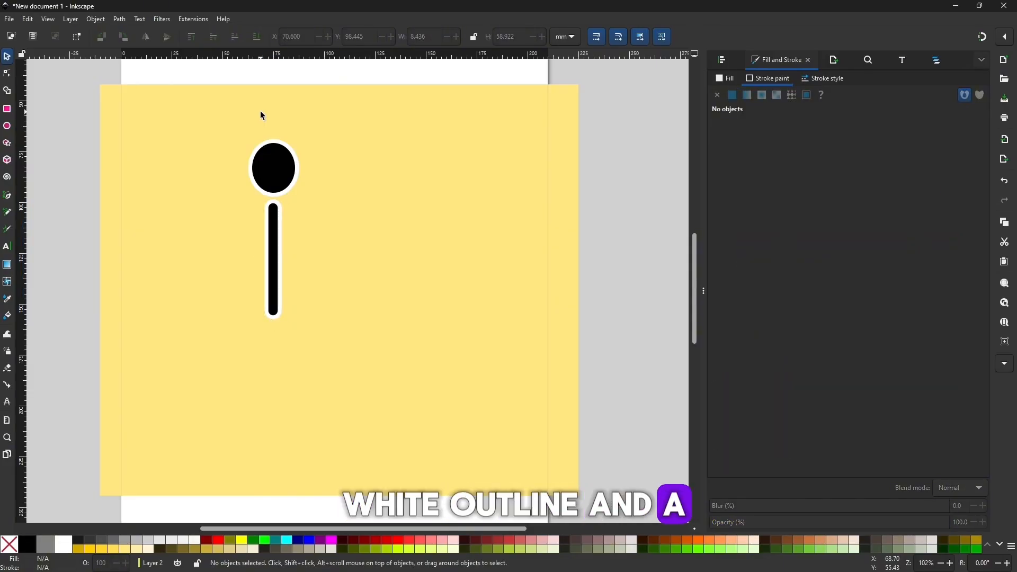
left_click(280, 291)
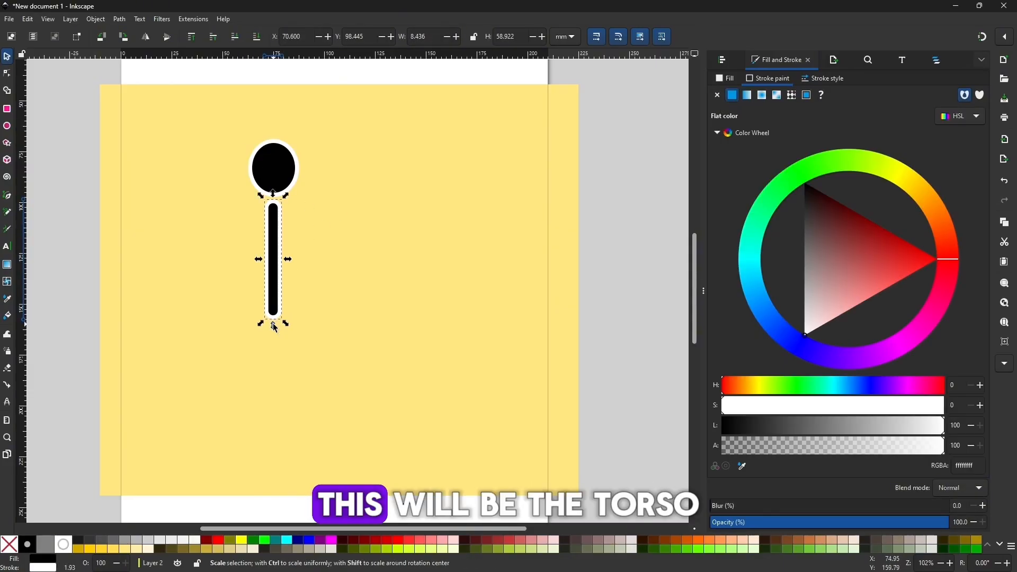
left_click_drag(274, 321, 275, 301)
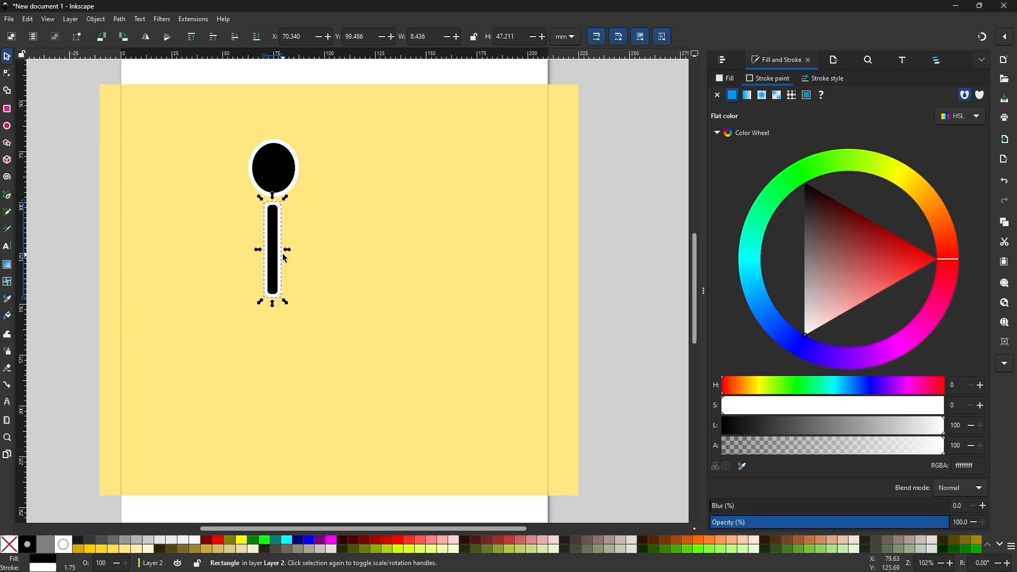
key("r")
key("s")
left_click_drag(278, 224, 273, 246)
left_click_drag(274, 300, 274, 311)
left_click(237, 299)
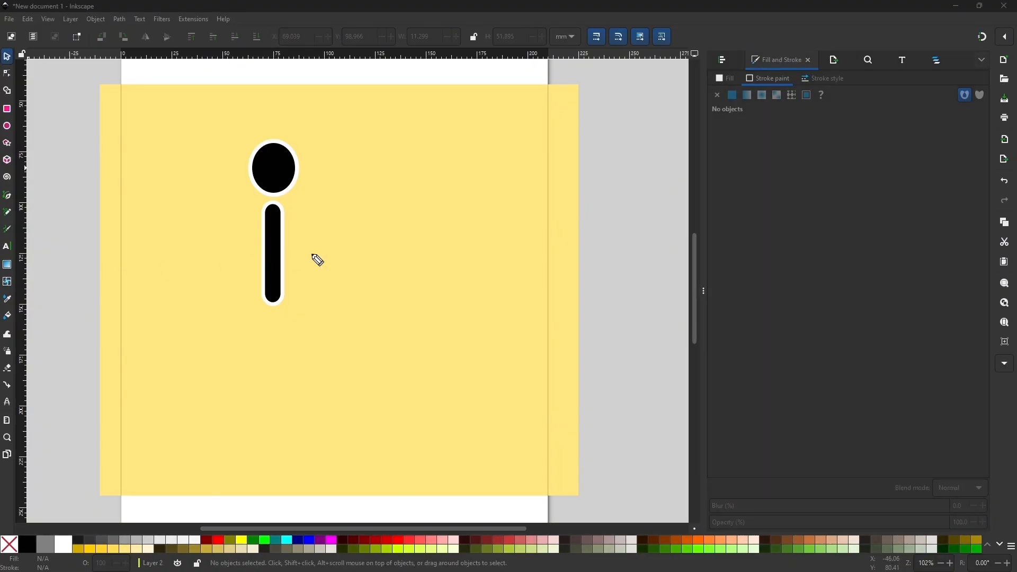
Try a straight line about 55 mm long beside the torso as an arm
mouse_move(325, 215)
left_mouse_down()
mouse_move(322, 330)
mouse_move(337, 233)
mouse_move(324, 224)
mouse_move(380, 266)
mouse_move(415, 268)
mouse_move(369, 273)
mouse_move(362, 233)
left_mouse_up()
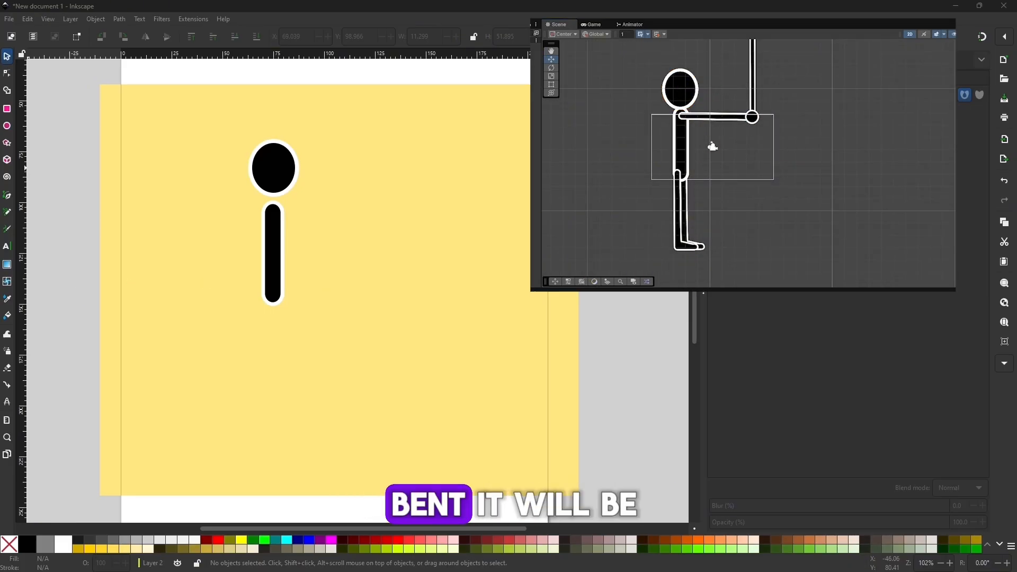
left_click(279, 263)
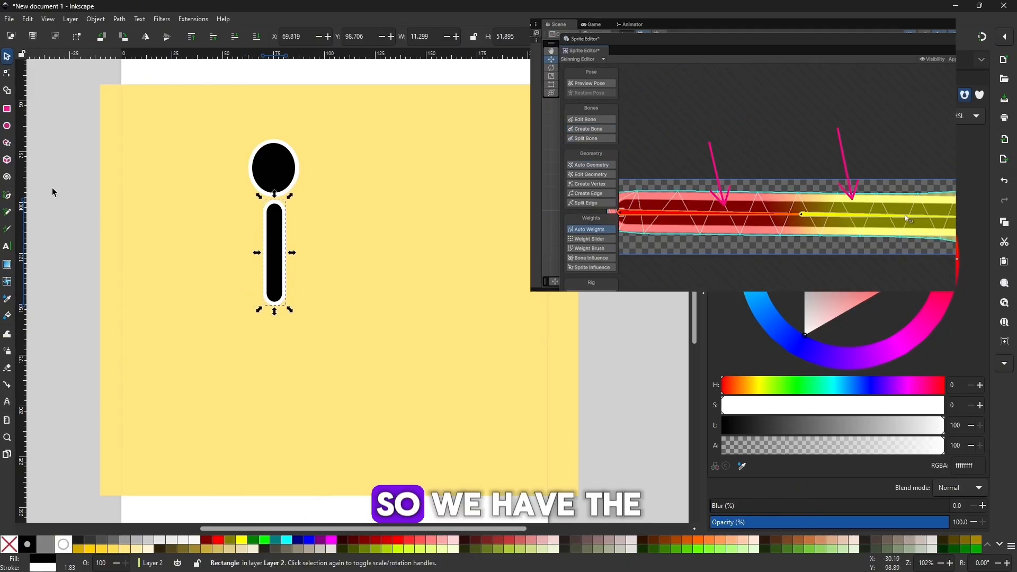
left_click(7, 196)
left_click(220, 218)
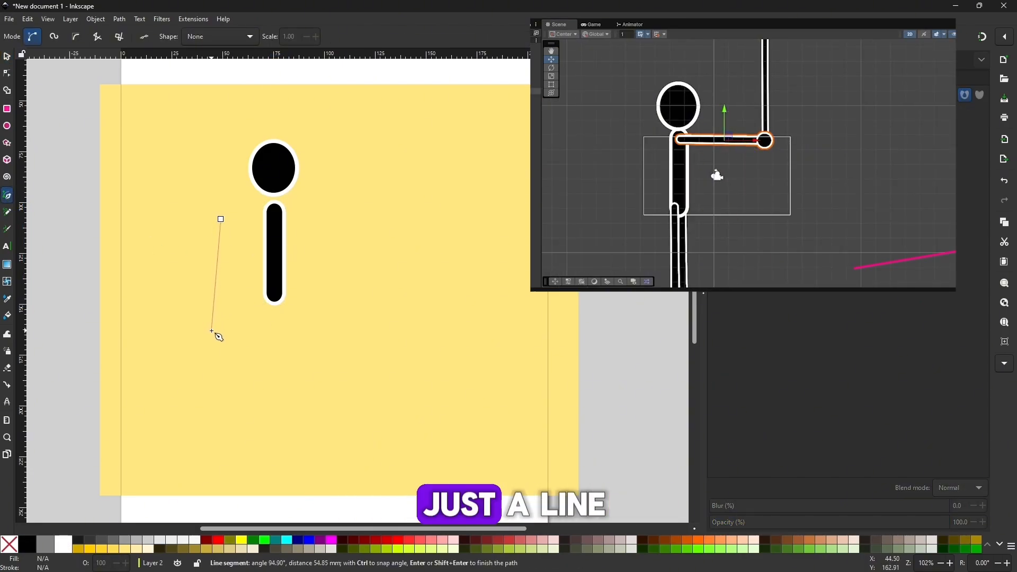
double_click(213, 332)
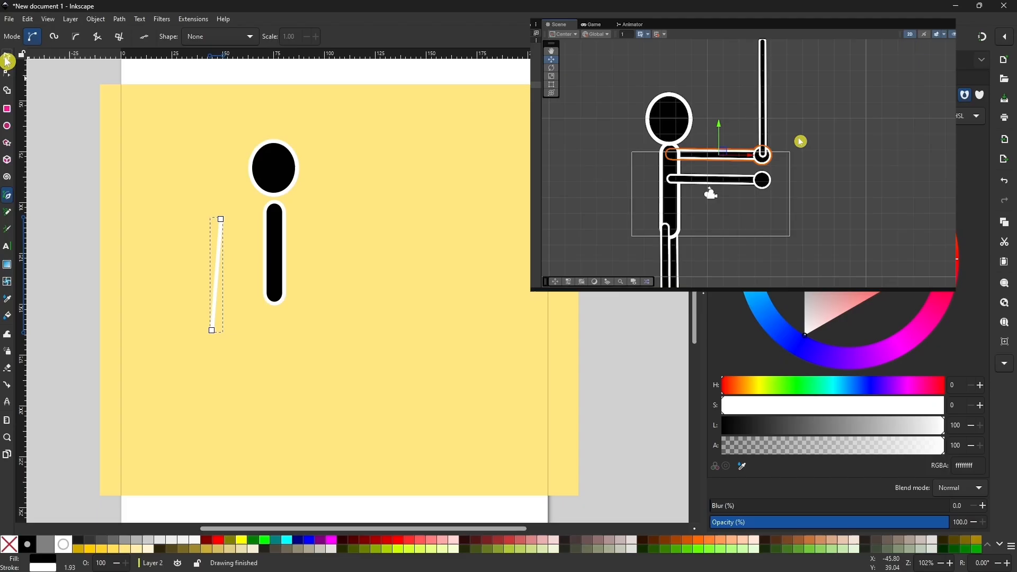
key("s")
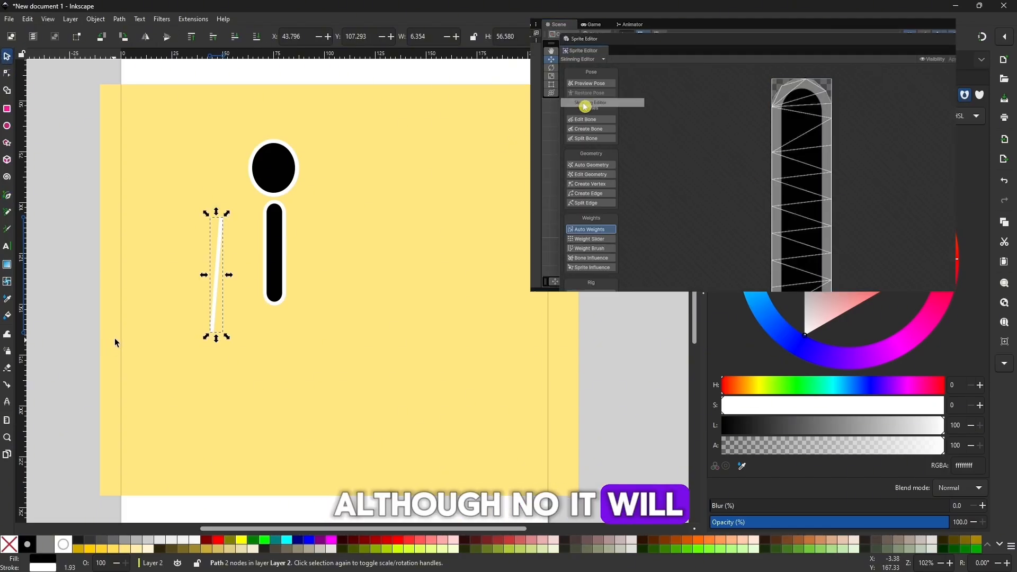
Draw a narrow upright rectangle about 4 by 49 mm for the arm, thin its white outline to 0.930 mm and place it beside the torso
key("r")
left_click_drag(206, 220, 221, 319)
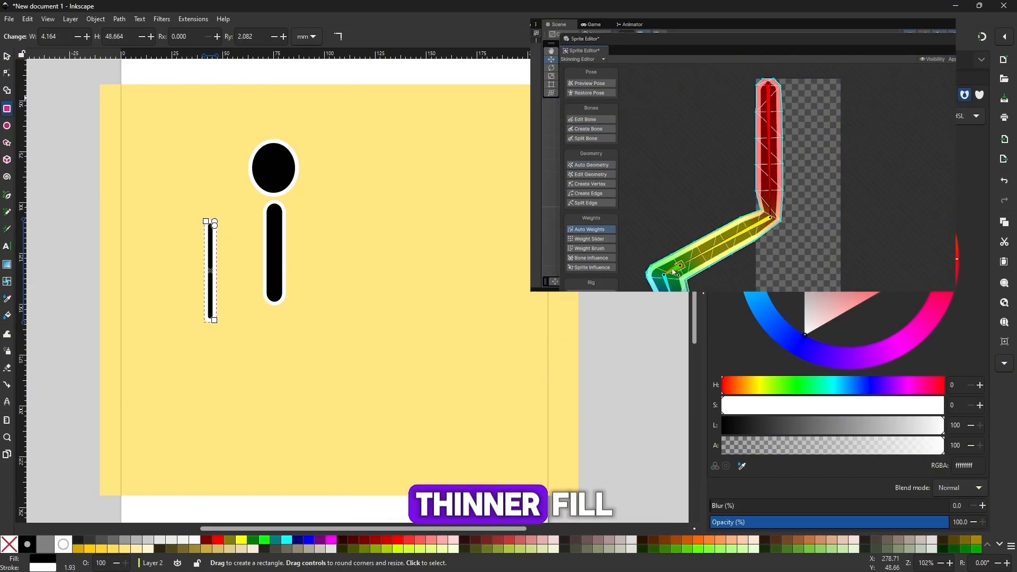
key("s")
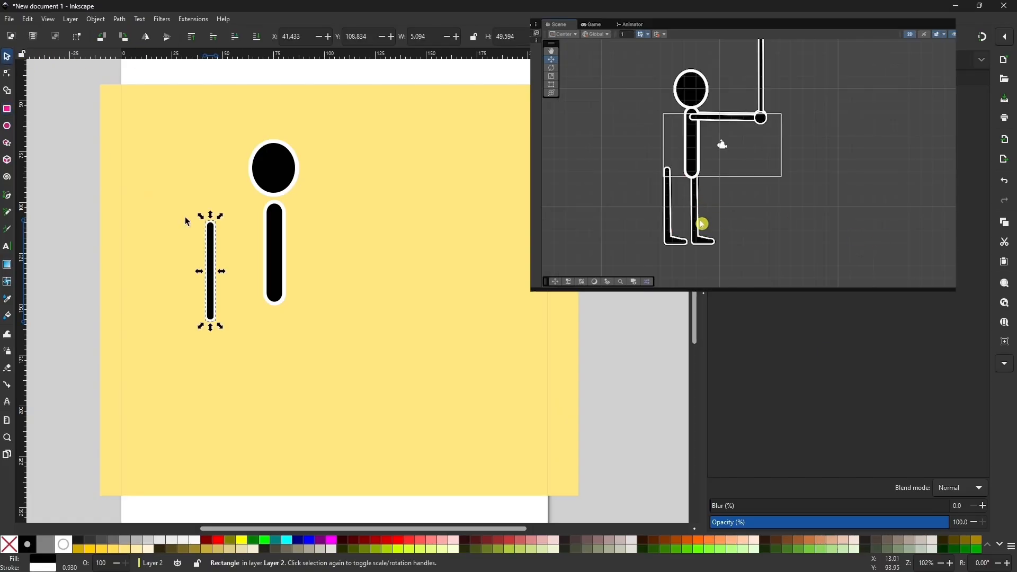
left_click_drag(213, 243, 249, 244)
Draw a fist circle of about 4.3 mm radius and align it with the lower end of the arm
key("plus")
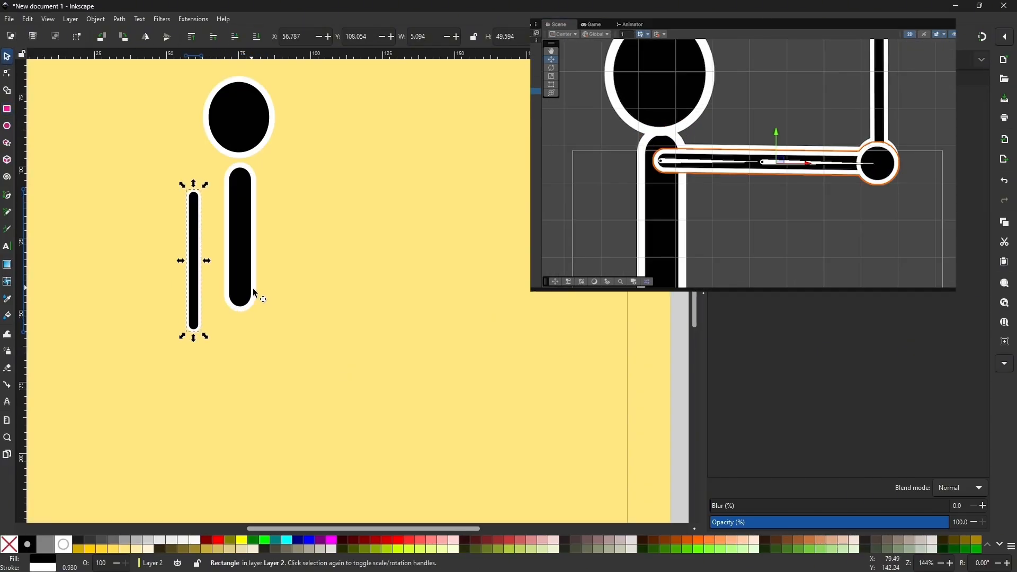
scroll(256, 289, "left", 2)
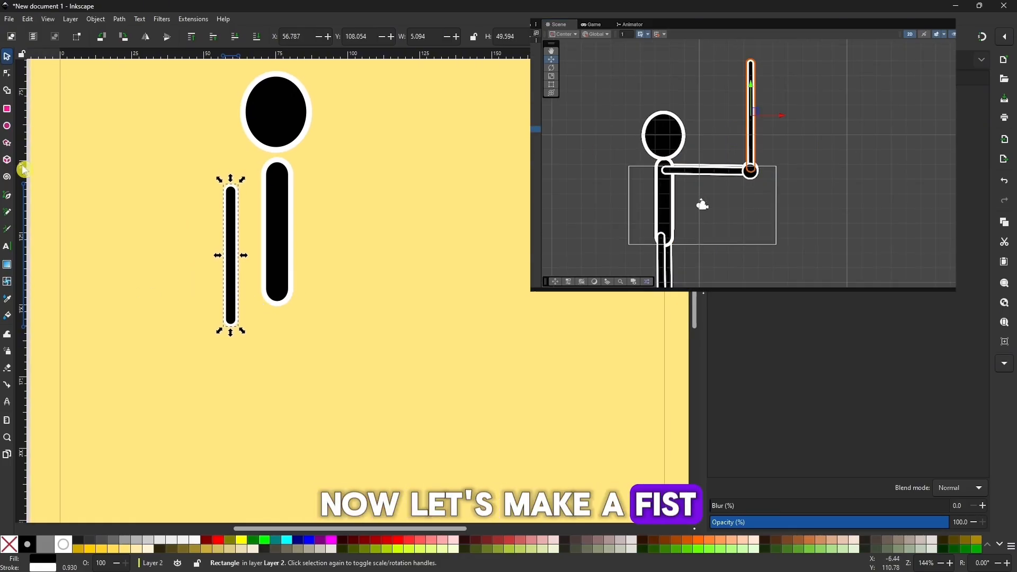
key("e")
left_click_drag(220, 322, 245, 344)
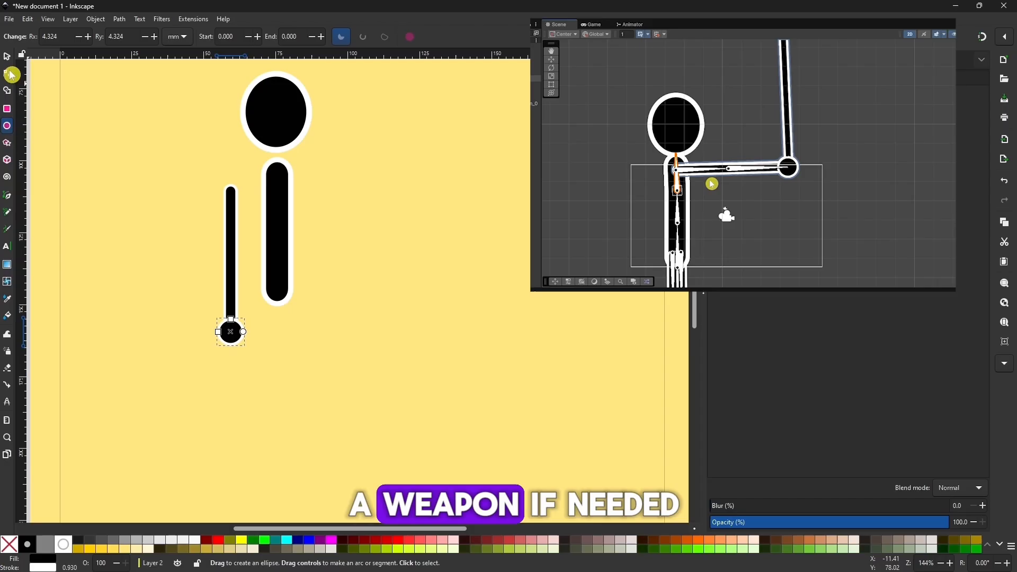
key("s")
left_click_drag(239, 332, 239, 329)
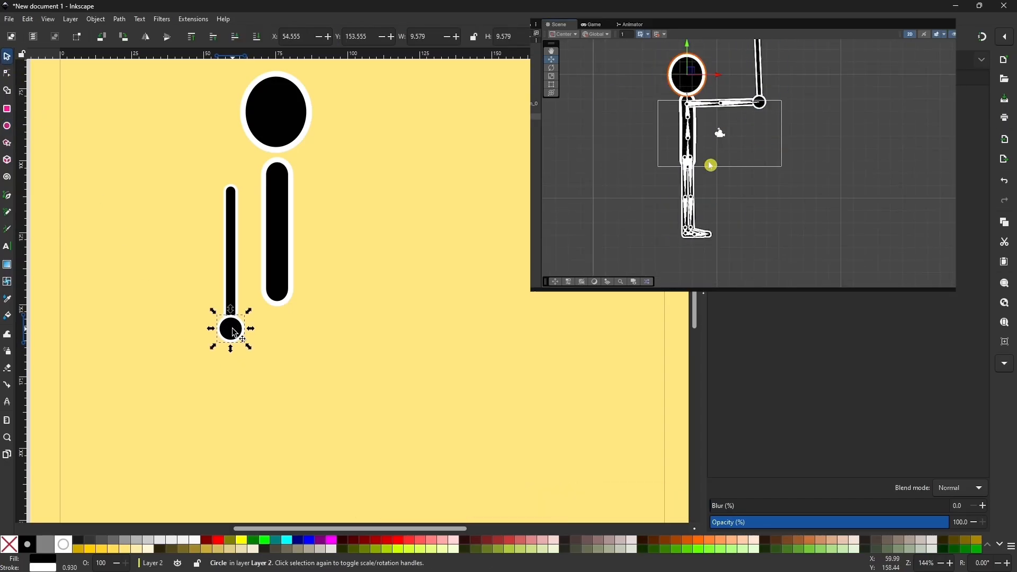
key("e")
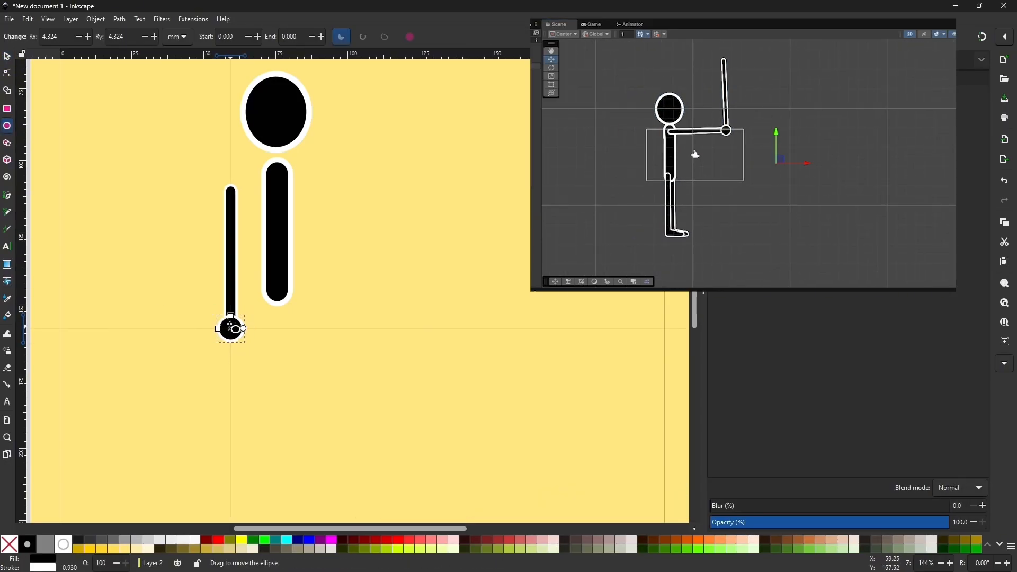
left_click(9, 60)
left_click_drag(233, 335, 236, 339)
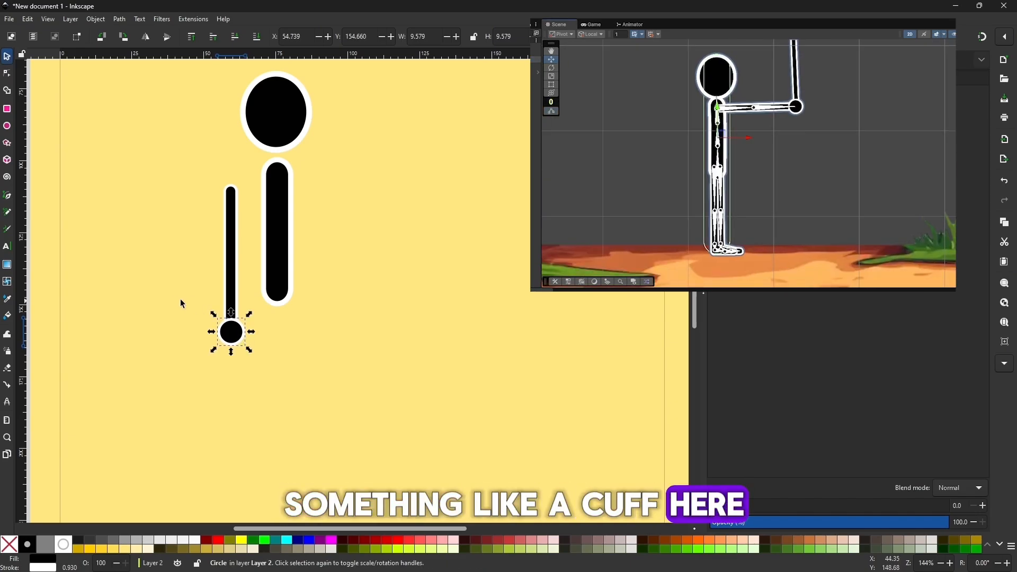
Try a small flat cuff shape across the arm just above the fist, and delete it
left_click(8, 196)
left_click(223, 307)
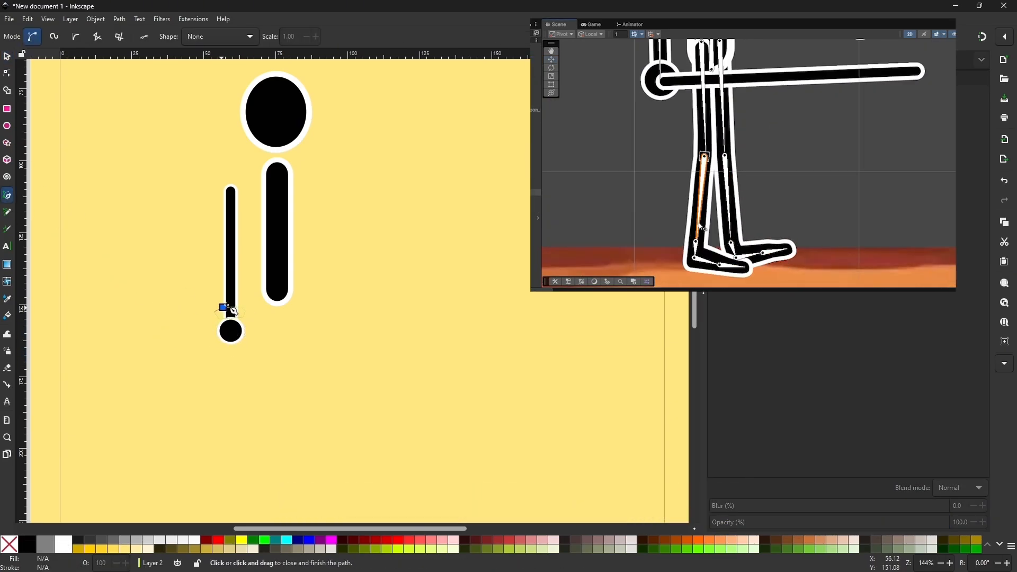
left_click(222, 308)
left_click(6, 74)
left_click_drag(207, 318, 251, 304)
left_click(125, 213)
left_click(7, 57)
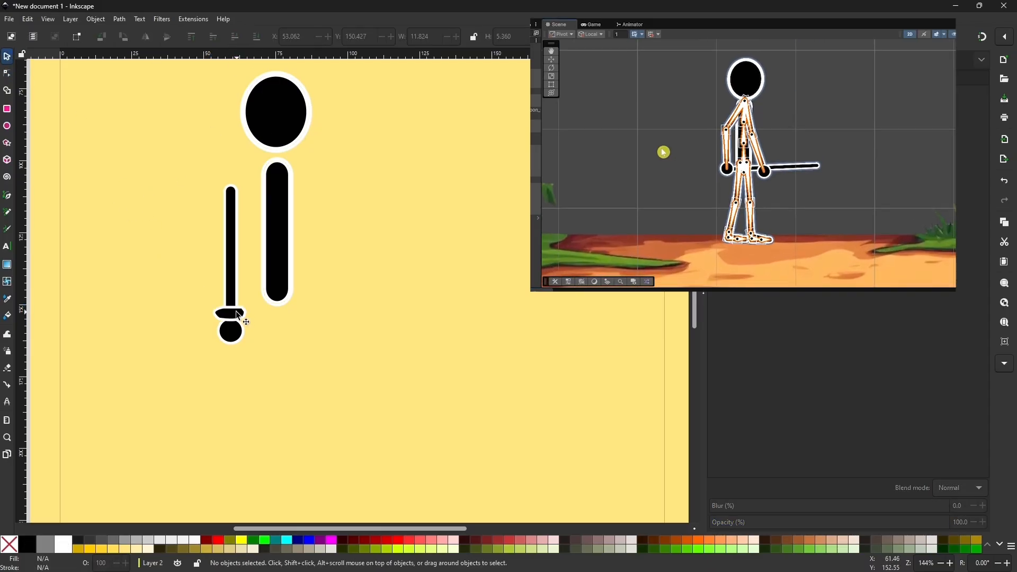
left_click(239, 316)
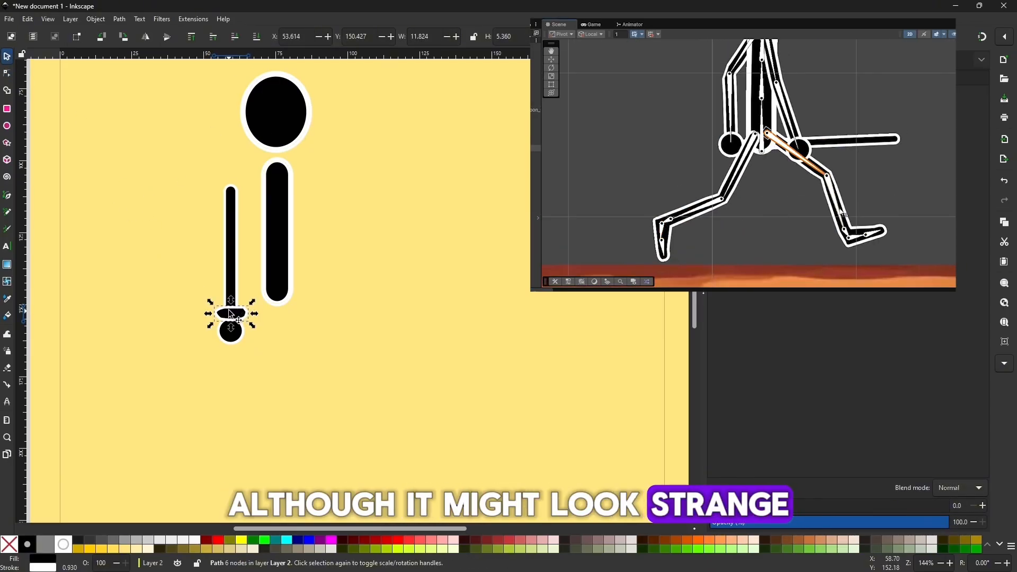
key("Delete")
Group the arm with its fist and place the group over the torso at shoulder height
left_click(231, 331)
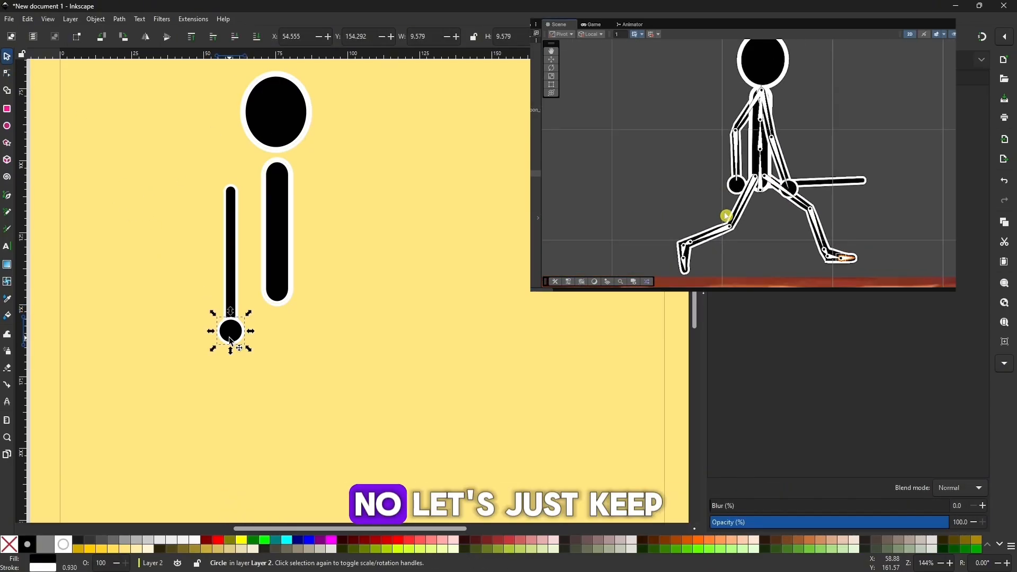
left_click(232, 289, "shift")
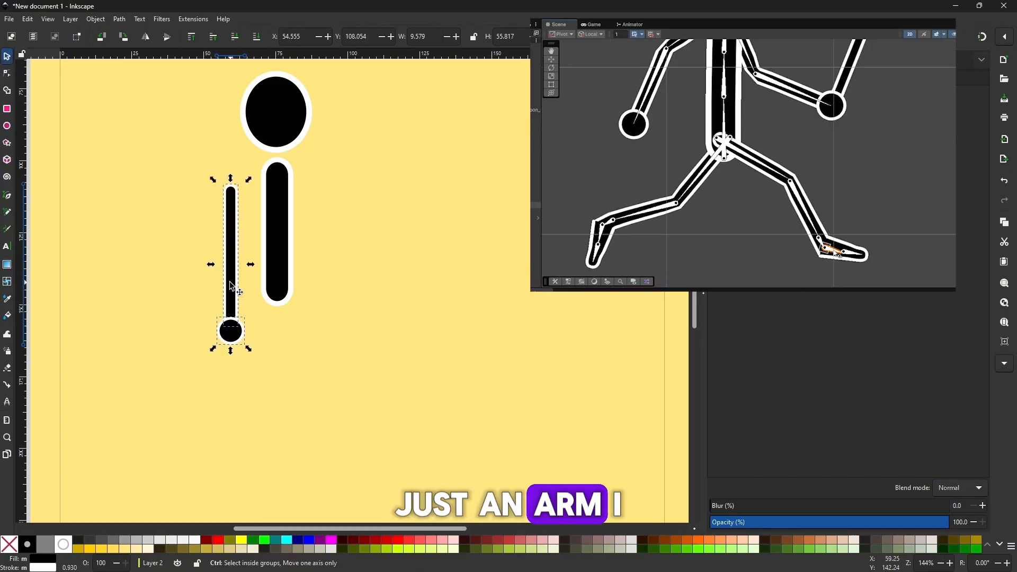
key("ctrl+g")
left_click_drag(233, 287, 284, 195)
Rotate the arm group about its shoulder end so it reaches diagonally downward in front of the torso
left_click(276, 281)
left_click_drag(291, 349, 282, 297)
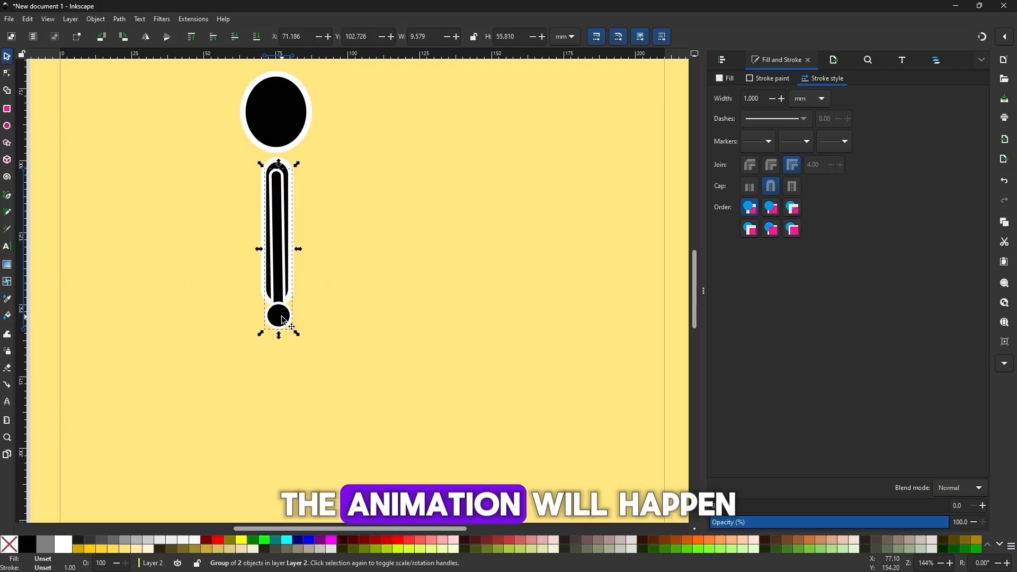
left_click_drag(299, 338, 263, 334)
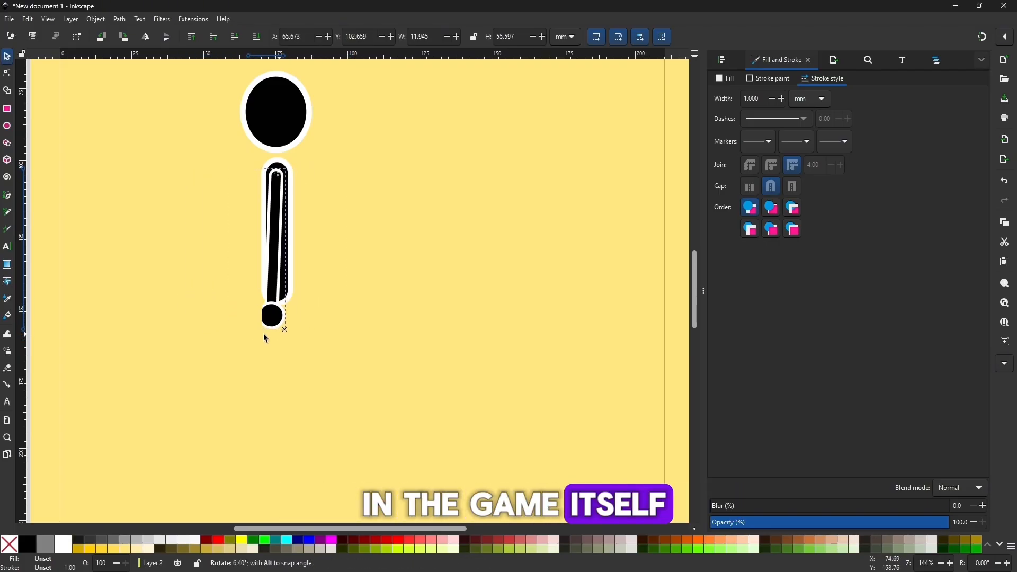
mouse_move(261, 297)
left_mouse_down()
mouse_move(216, 298)
mouse_move(270, 292)
left_mouse_up()
left_click(270, 294)
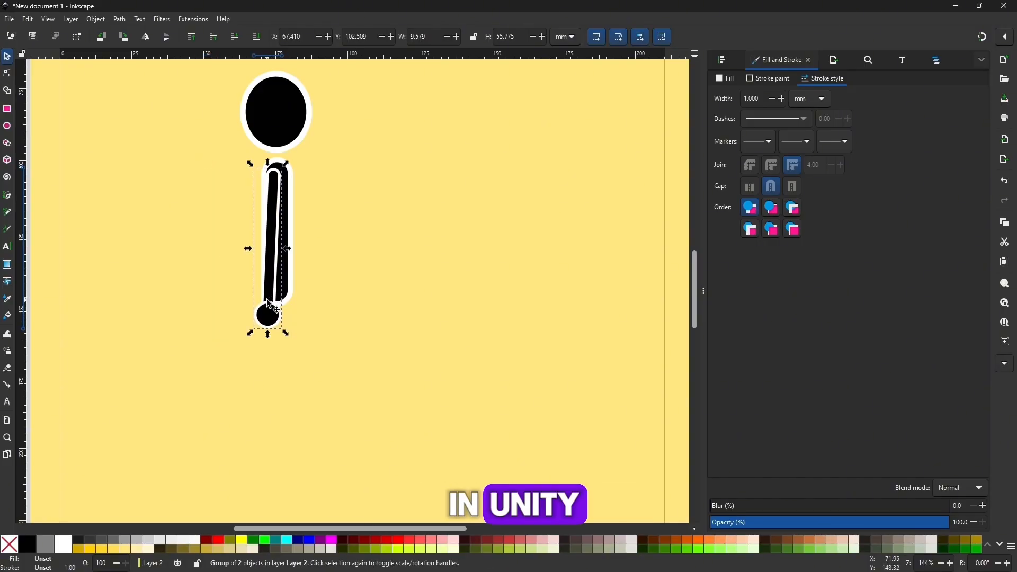
left_click_drag(287, 337, 412, 268)
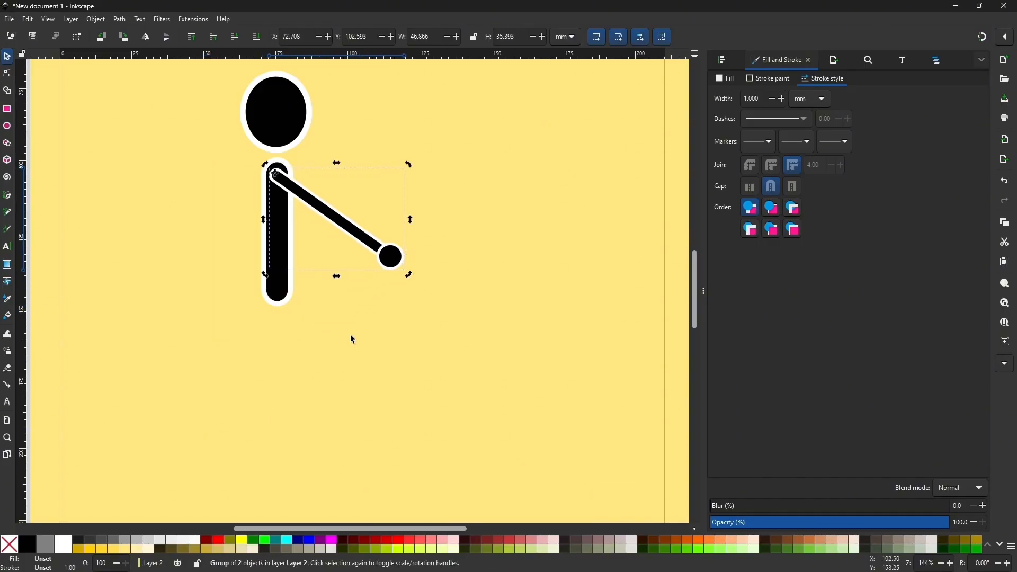
left_click(325, 337)
Duplicate the arm group beneath the torso and delete the copy's fist circle, leaving a bar for the leg
key("minus")
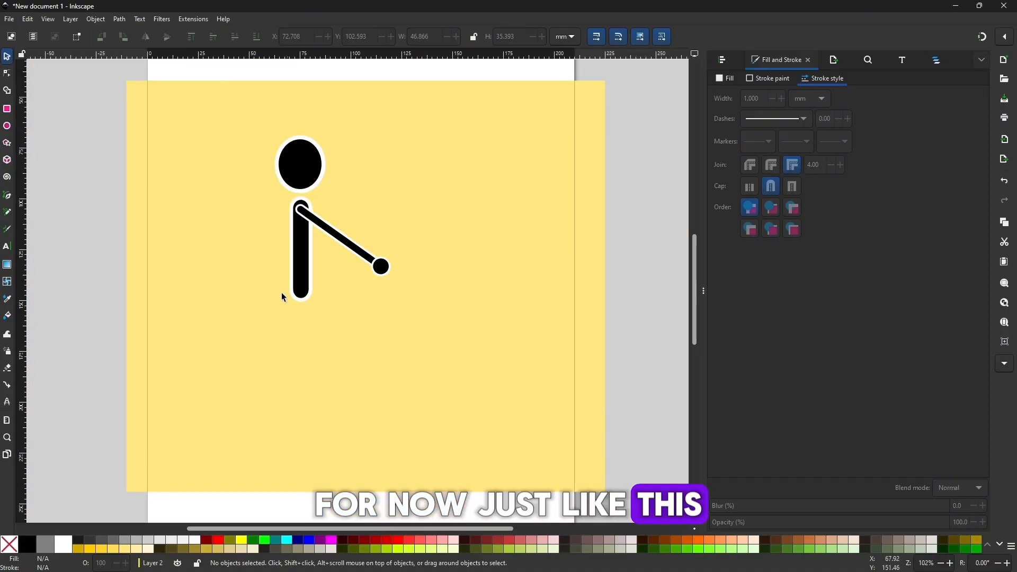
left_click(343, 243)
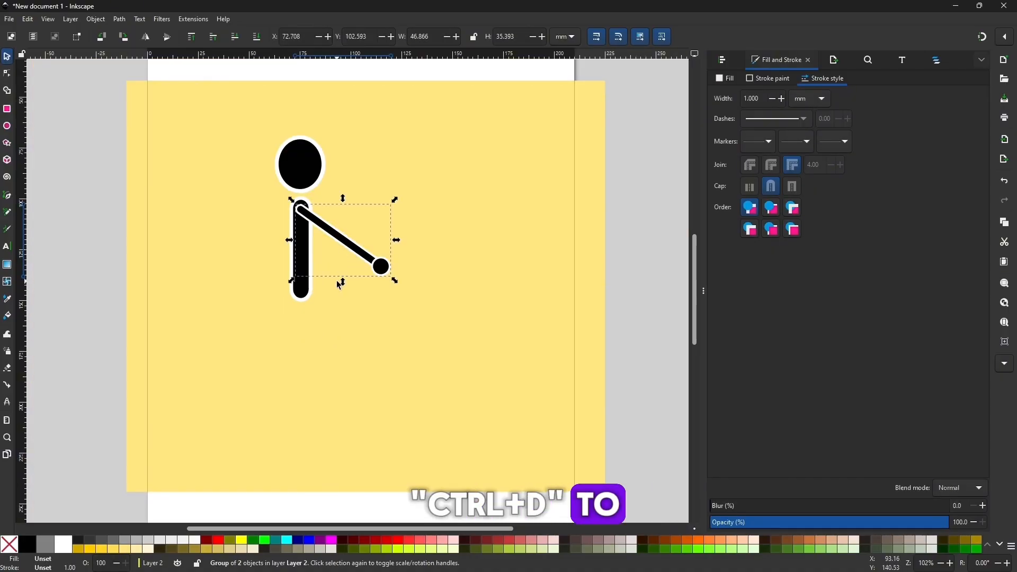
left_click(341, 280)
key("ctrl+d")
left_click_drag(341, 279, 345, 331)
left_click(346, 393)
key("Delete")
left_click(309, 367)
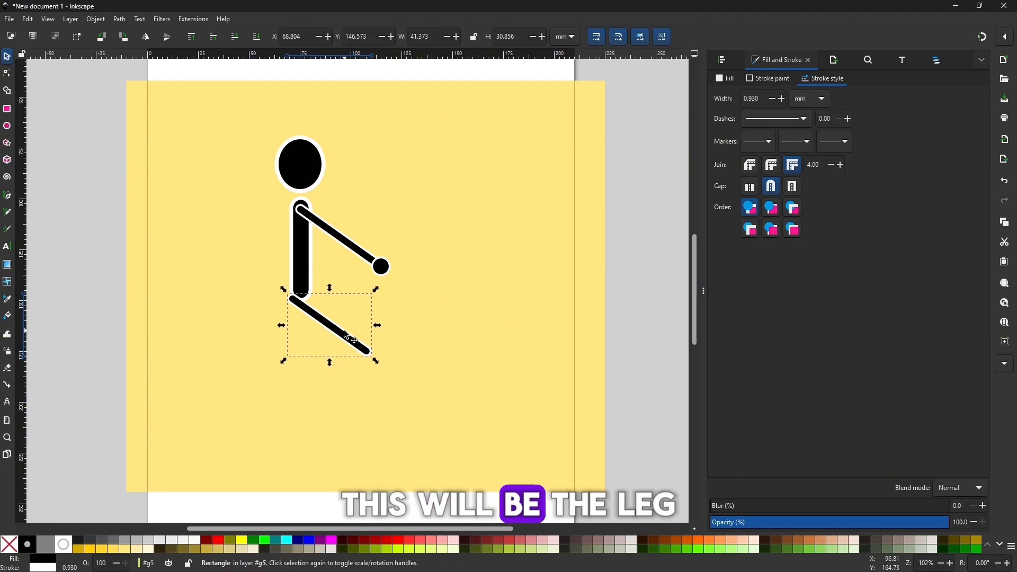
Rotate the leg bar upright, align it under the torso and lengthen it to about 54 mm
left_click(347, 337)
left_click_drag(377, 362, 314, 398)
left_click(304, 390)
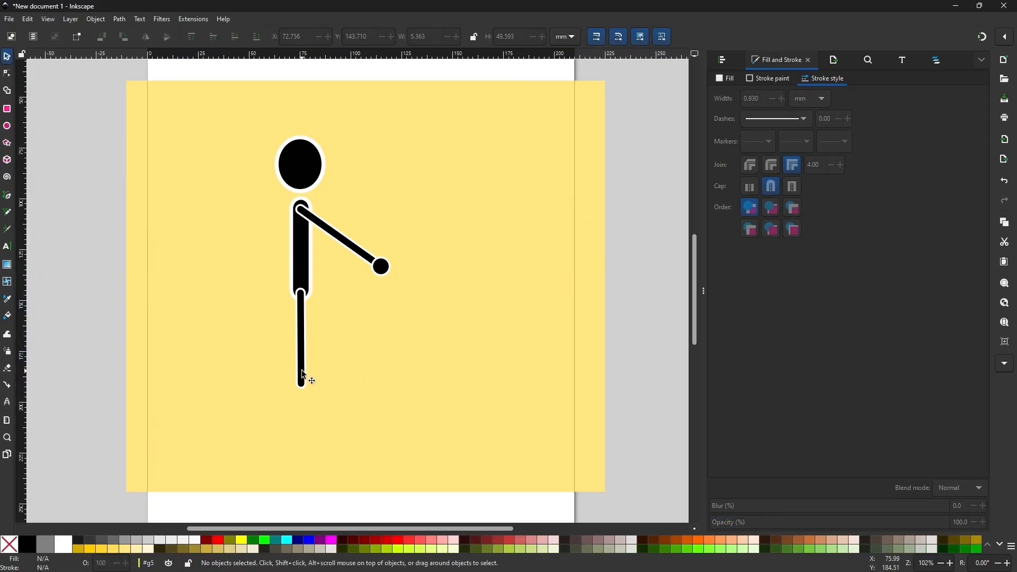
key("r")
key("s")
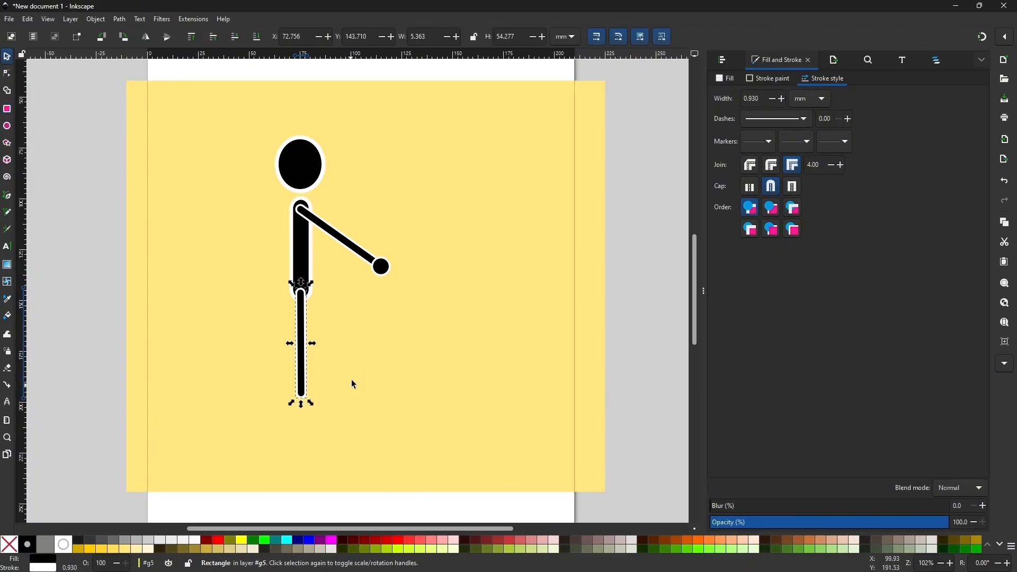
Draw a horizontal rounded rectangle about 14 by 4 mm at the lower end of the leg as the foot
scroll(351, 379, "up", 2)
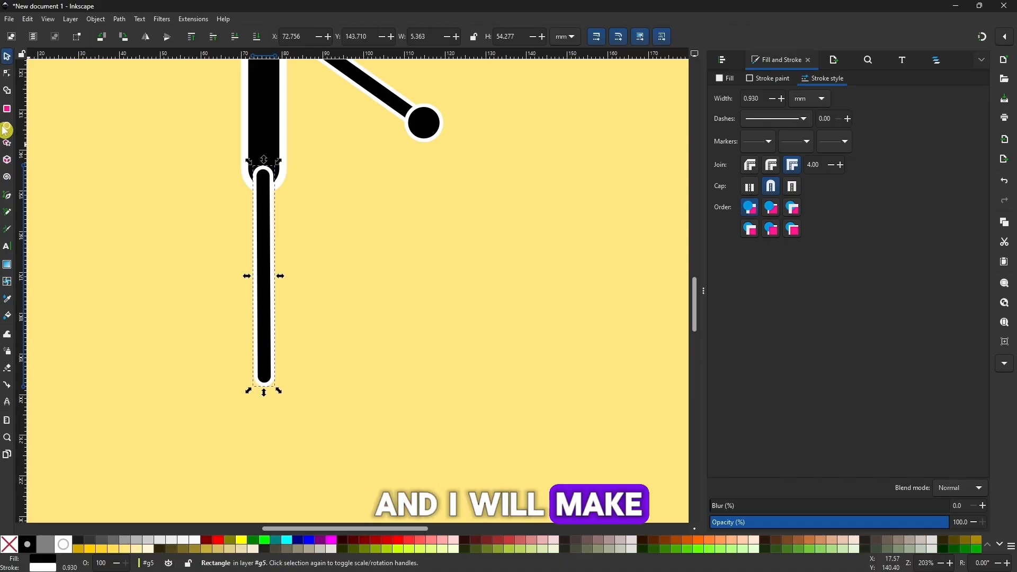
left_click(8, 110)
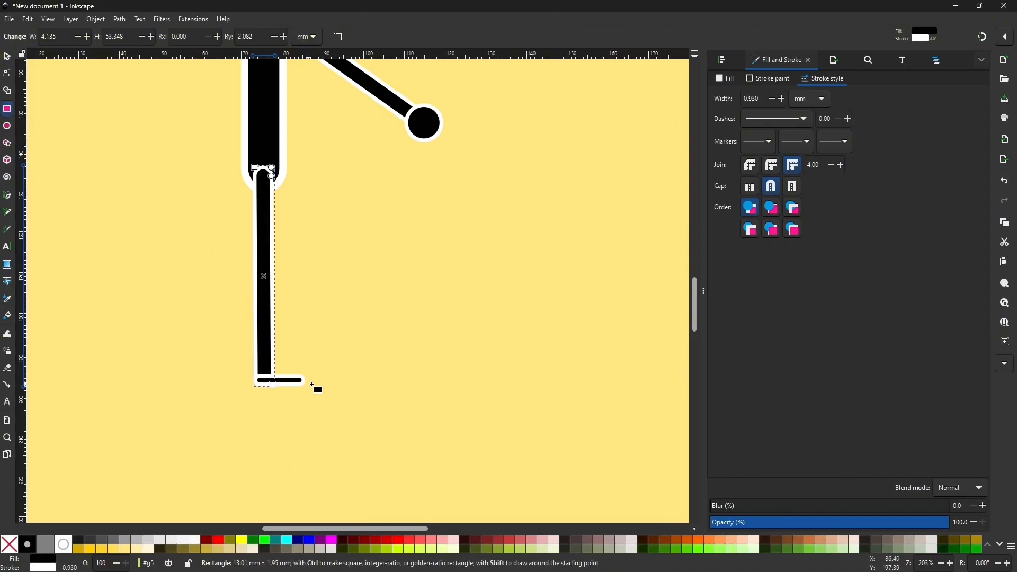
left_click_drag(313, 392, 314, 394)
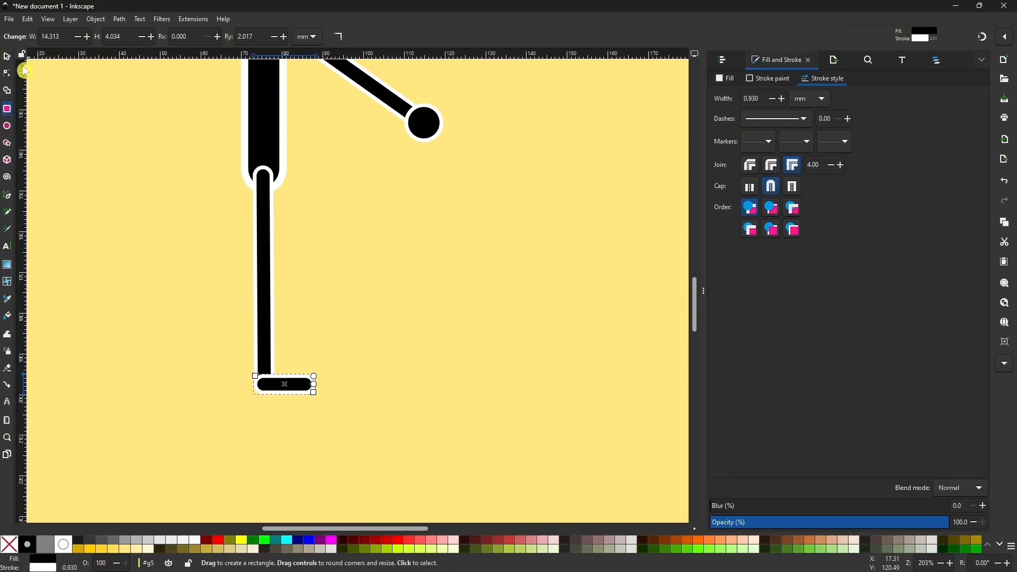
left_click(7, 57)
left_click(320, 340)
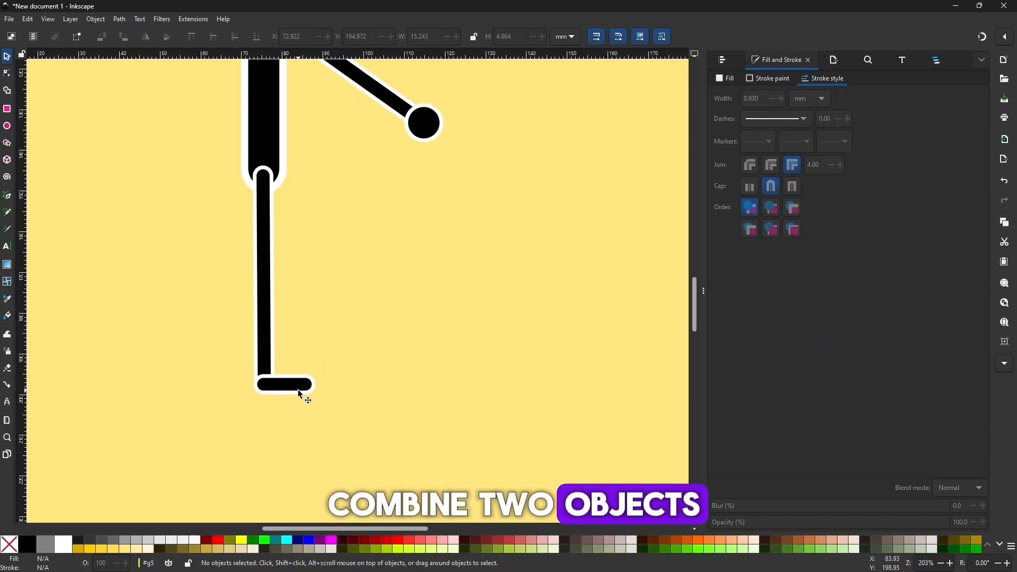
Merge the leg and the foot into one shape with Union
left_click(286, 388)
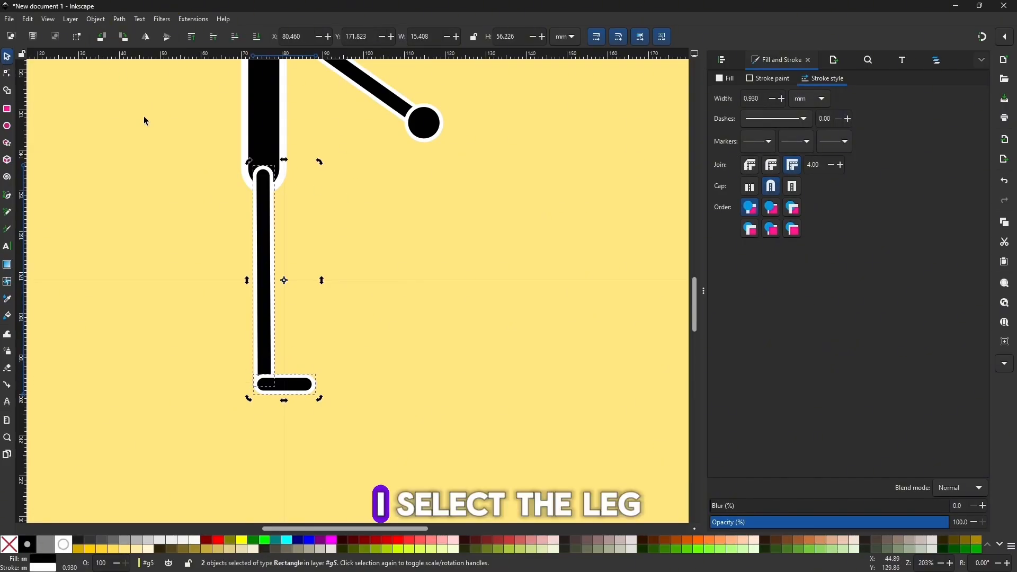
left_click(118, 28)
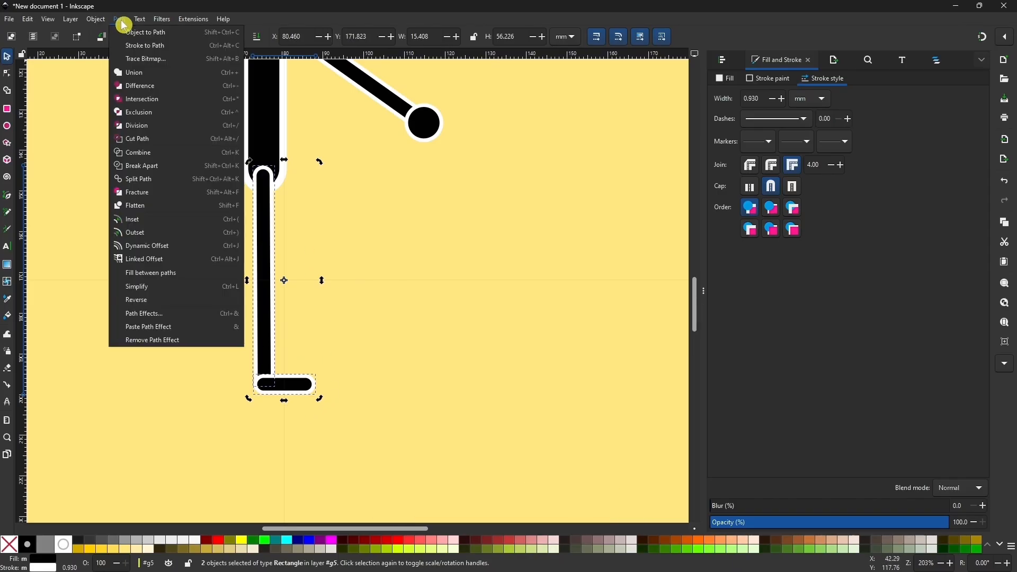
left_click(136, 73)
Join the overlapping nodes at the ankle's inner corner into one node, and the three nodes at the heel into another
double_click(270, 390)
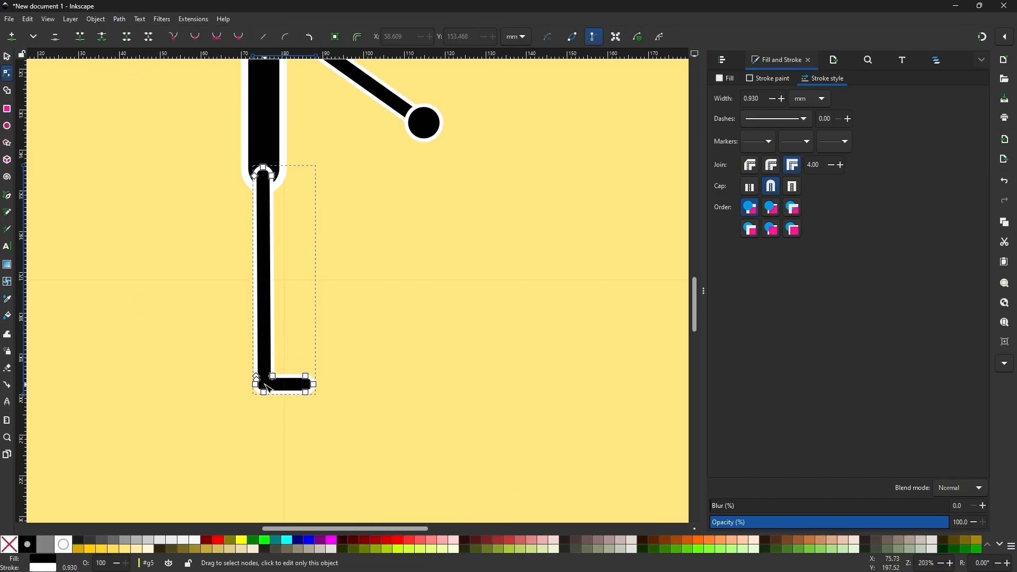
scroll(317, 334, "up", 2)
left_click_drag(318, 327, 337, 255)
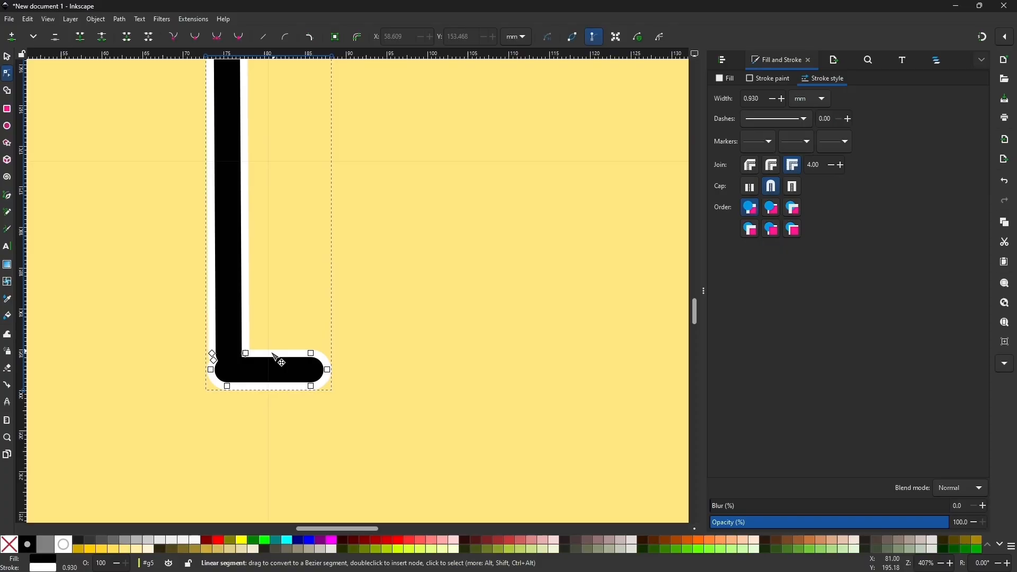
left_click_drag(239, 343, 273, 365)
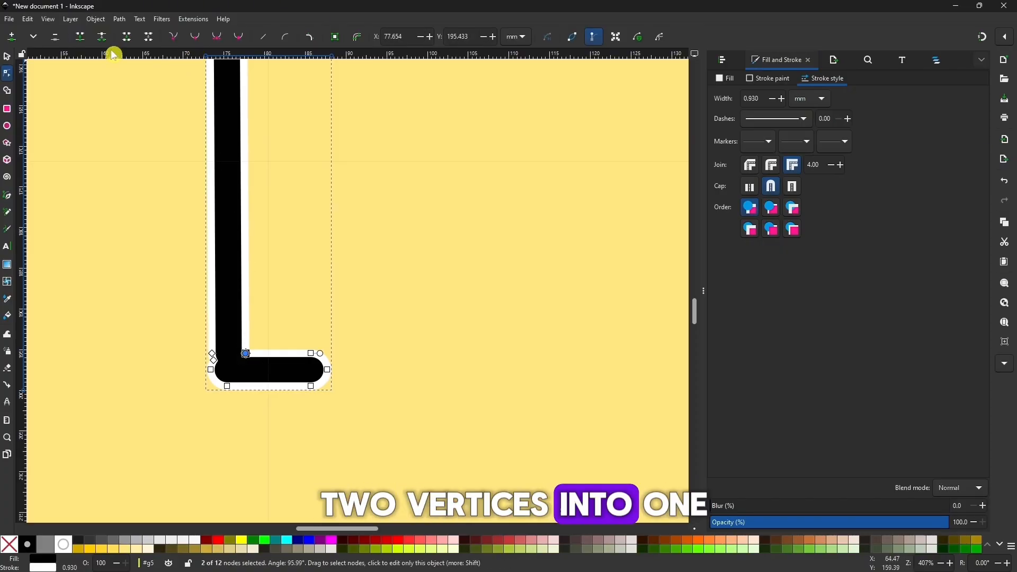
left_click(82, 38)
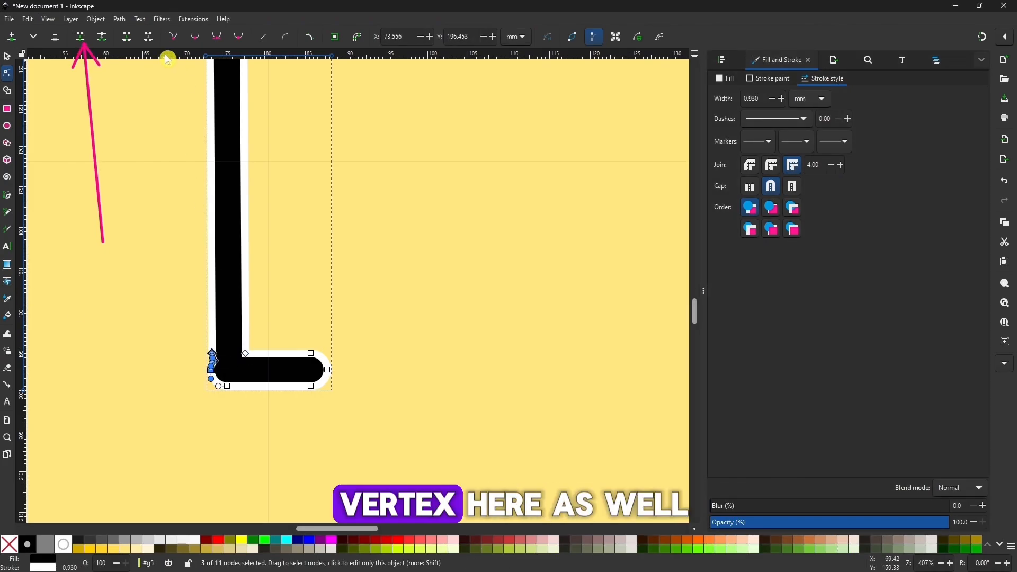
left_click(83, 38)
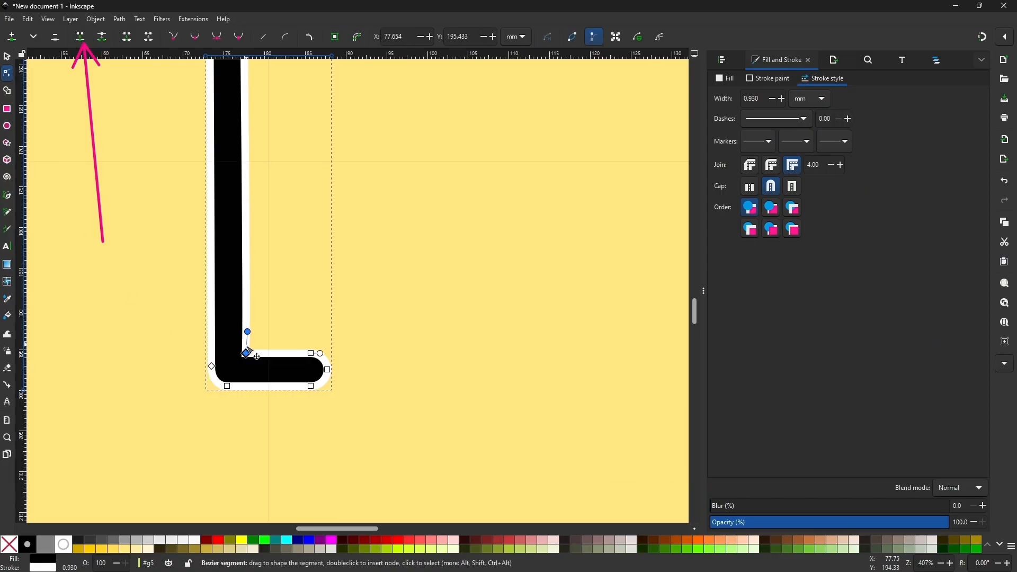
Raise the inner ankle node so the foot's upper edge slopes down to the front, and extend the toe forward
left_click_drag(248, 353, 248, 333)
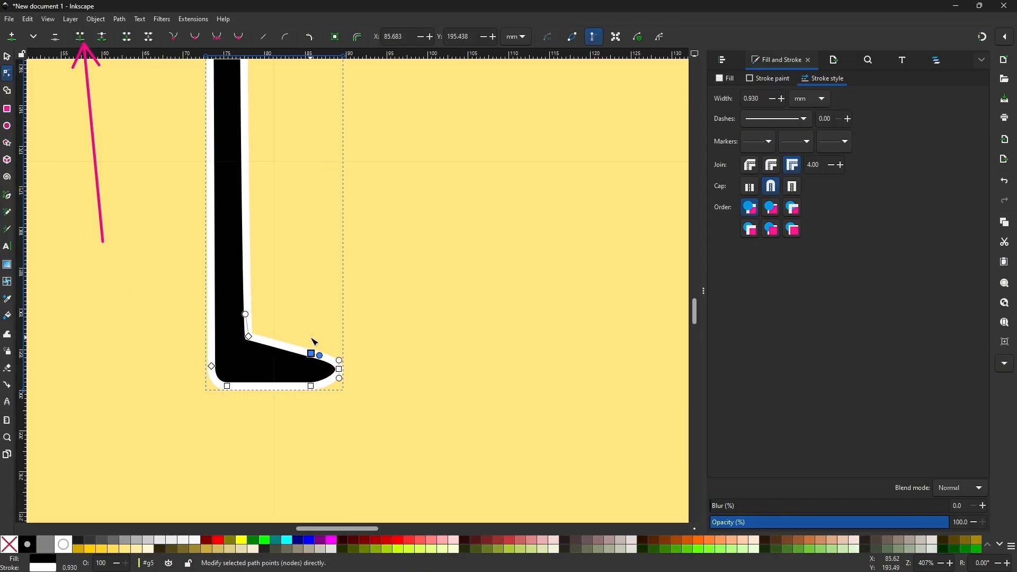
key("minus")
key("minus")
key("minus")
left_click_drag(243, 284, 202, 324)
left_click(202, 324)
key("plus")
key("plus")
Adjust the toe tip and inner ankle nodes to refine the foot's outline, and finish node editing
left_click(252, 423)
left_click(266, 432)
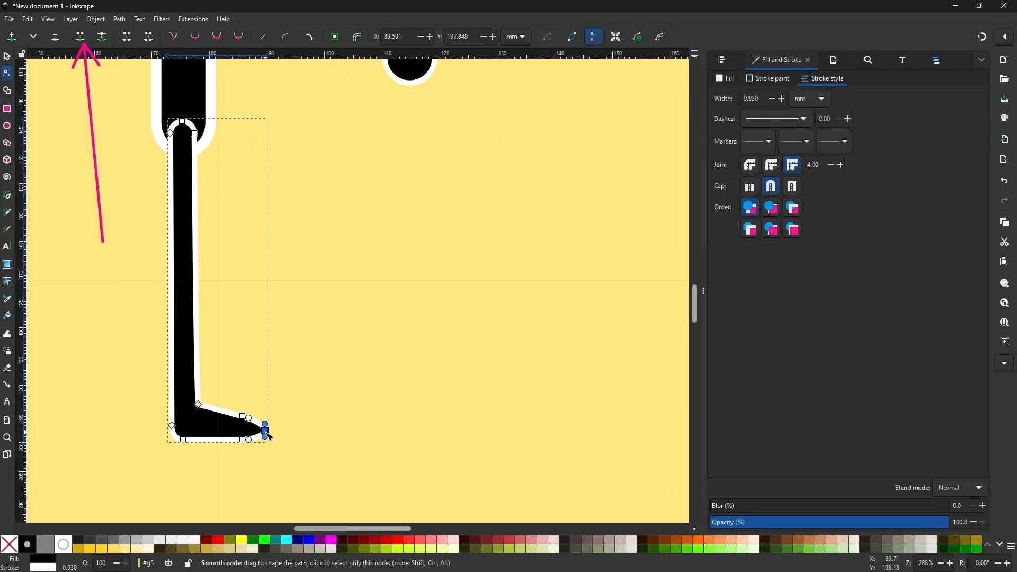
left_click_drag(198, 404, 199, 406)
key("Escape")
key("Escape")
key("minus")
key("minus")
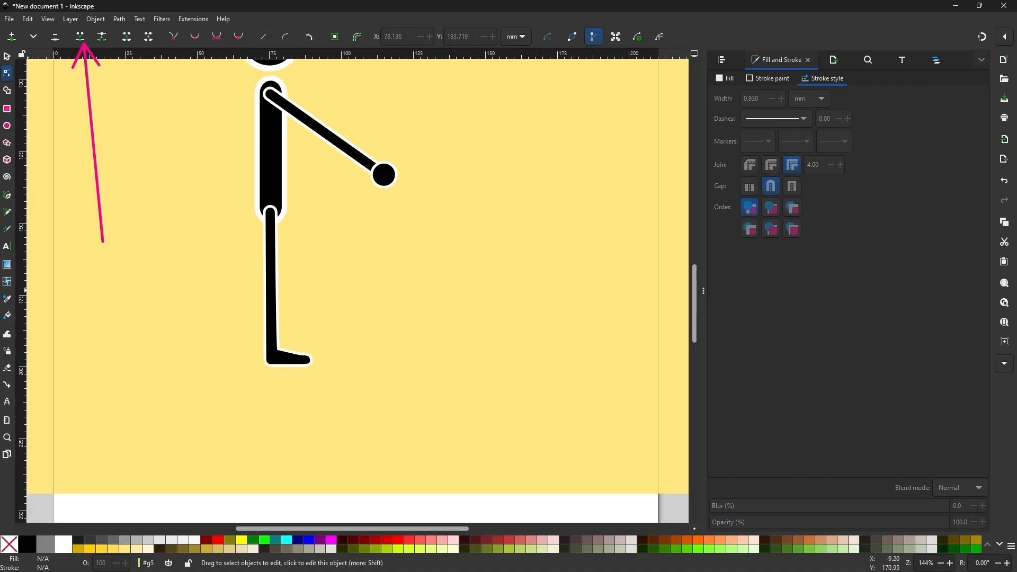
left_click(9, 58)
scroll(122, 299, "up", 3)
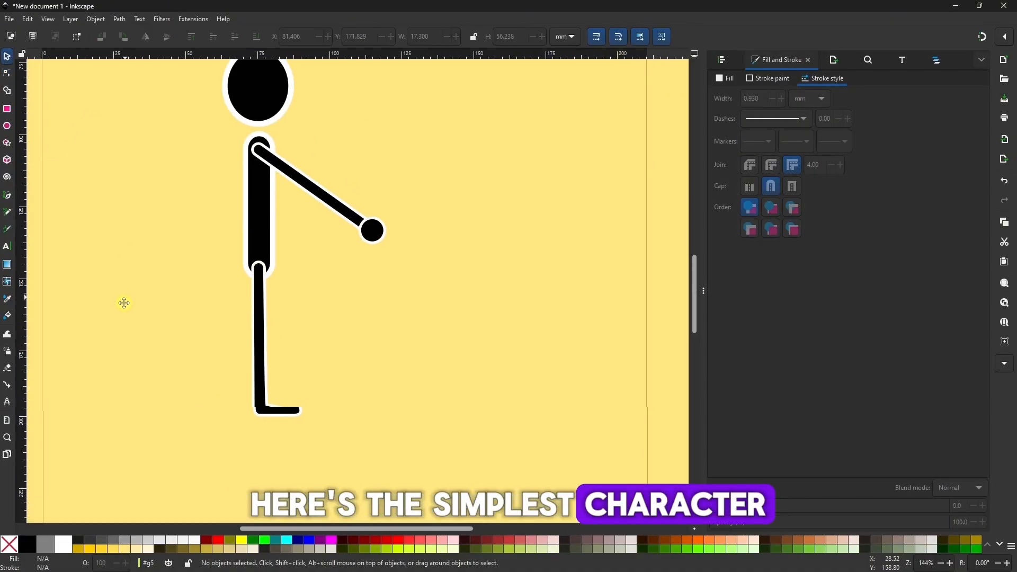
key("minus")
left_click(287, 160)
left_click_drag(288, 160, 307, 188)
double_click(286, 162)
left_click(7, 57)
left_click_drag(306, 194, 343, 244)
scroll(339, 208, "up", 1)
scroll(241, 370, "down", 1)
left_click_drag(241, 394, 217, 275)
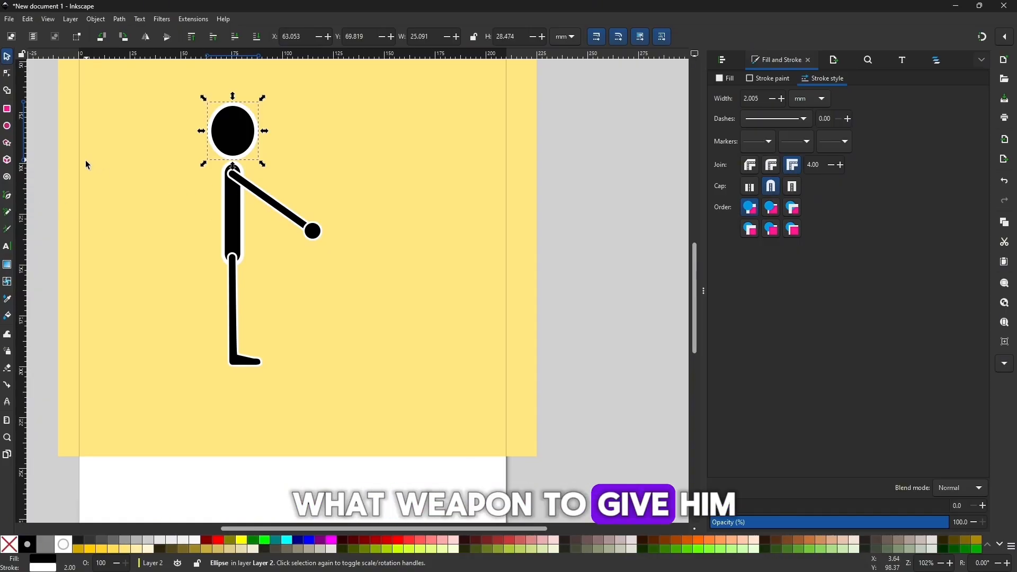
Draw a narrow upright rectangle about 4 by 64 mm in front of the figure as a stick weapon
left_click(7, 110)
left_click_drag(368, 137, 373, 267)
left_click(8, 57)
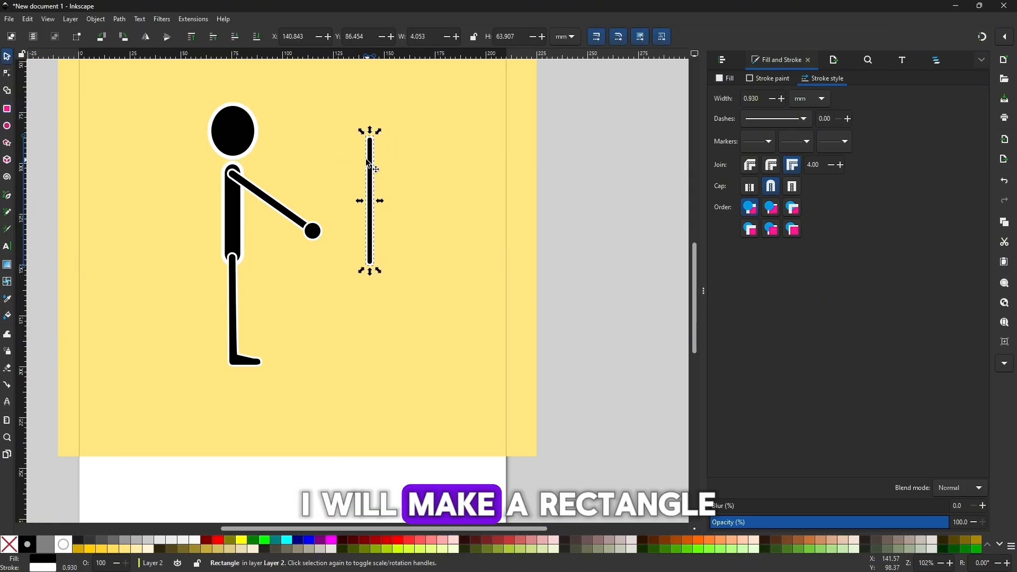
Place the stick in the figure's fist, tilted up and forward, and stack it behind the arm
left_click_drag(341, 146, 284, 236)
scroll(293, 221, "up", 1)
left_click_drag(304, 276, 230, 251)
left_click(231, 252)
left_click_drag(243, 160, 327, 180)
left_click(294, 209)
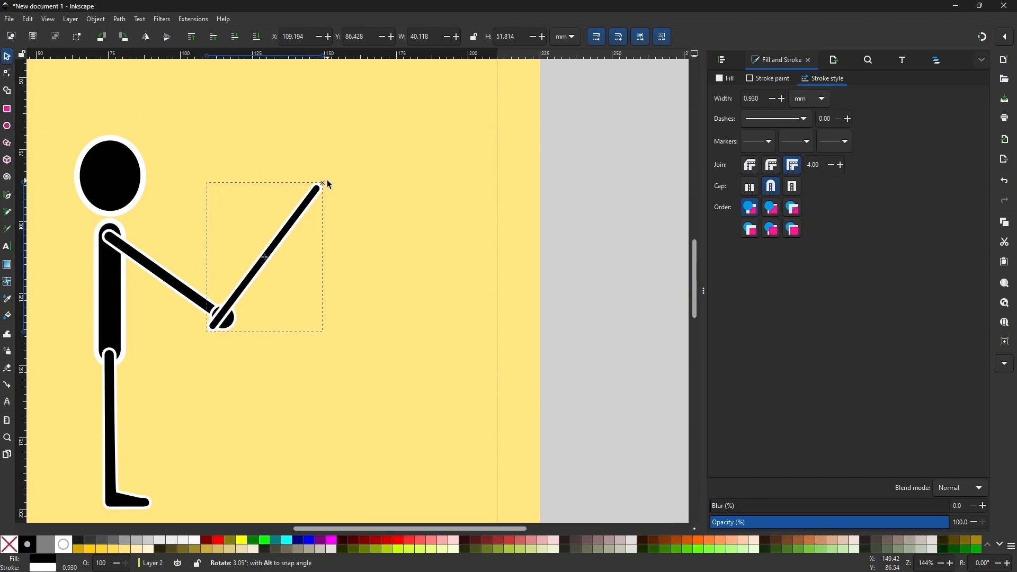
key("minus")
key("minus")
left_click(317, 286)
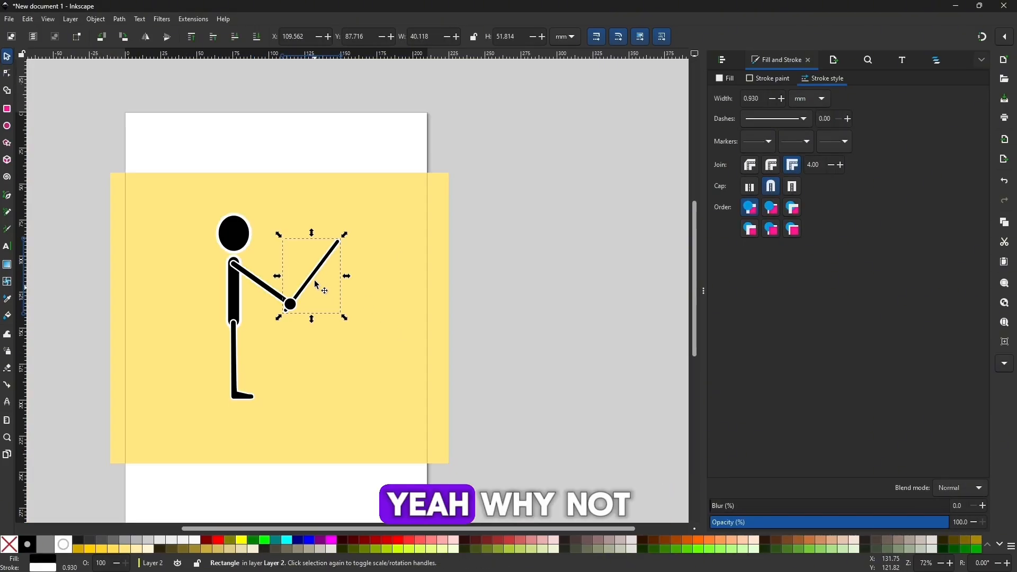
Move the stick, the leg and the arm away from the body so that each part stands separately
key("minus")
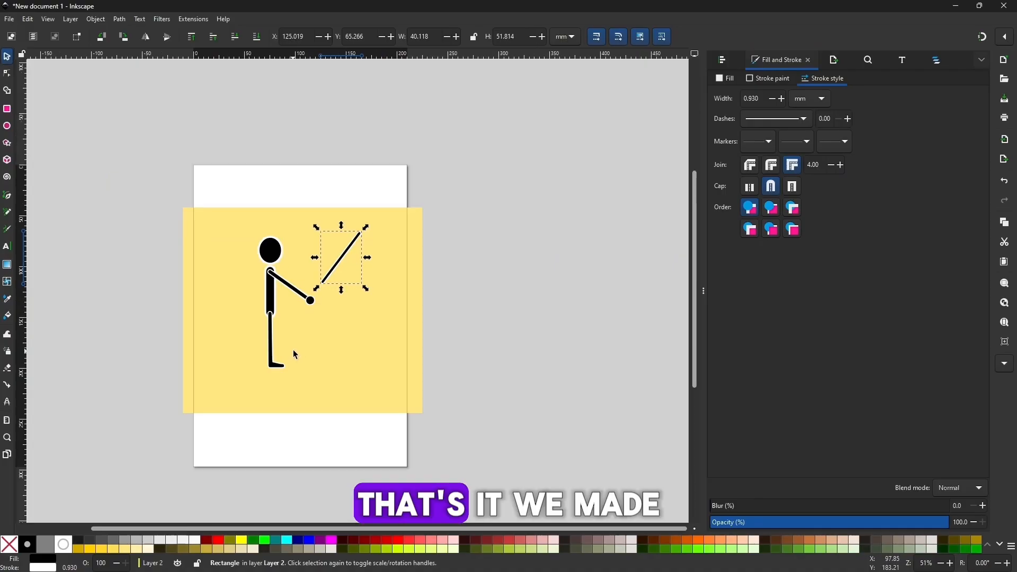
left_click_drag(295, 349, 309, 330)
key("plus")
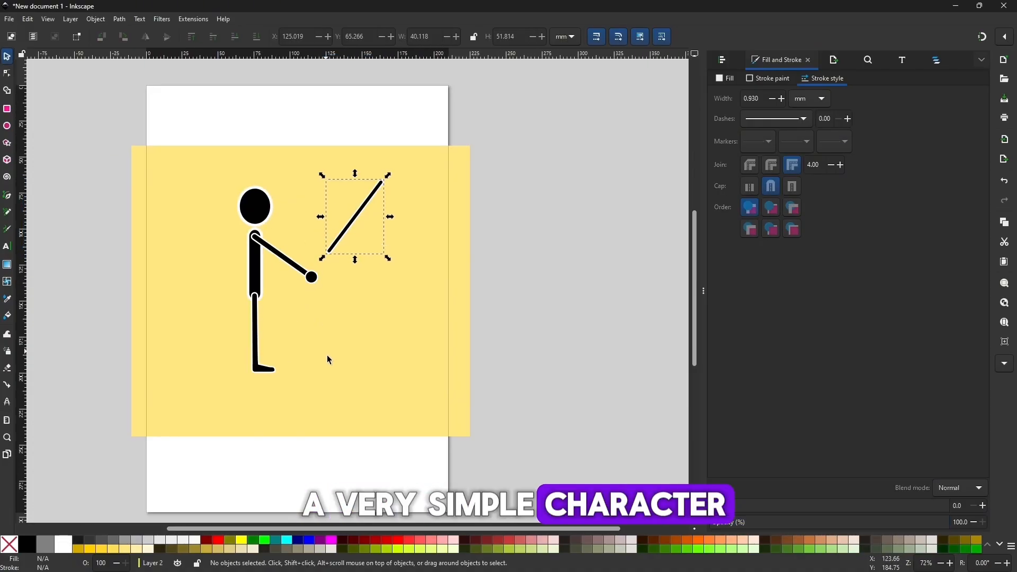
key("plus")
left_click(271, 327)
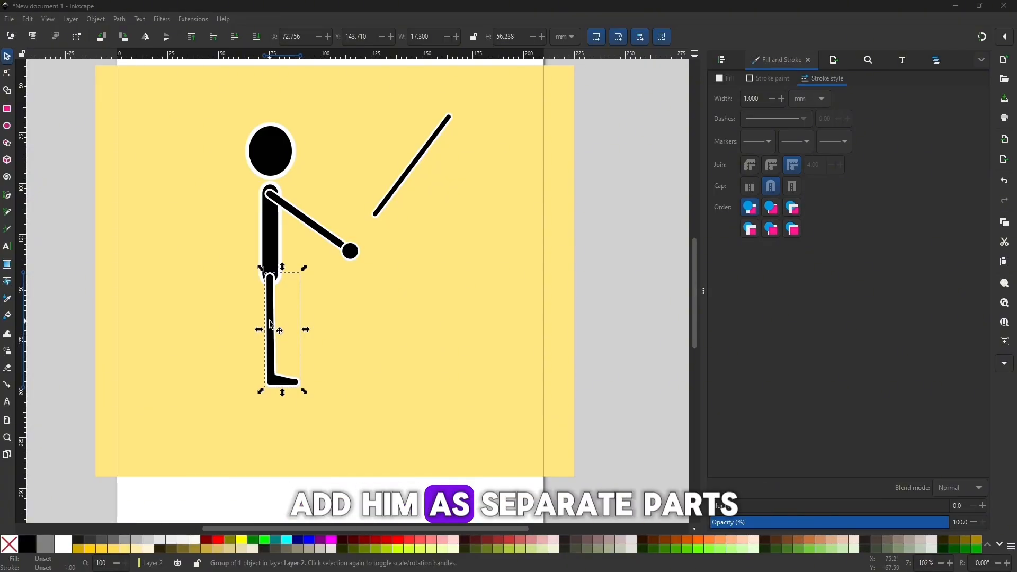
left_click_drag(272, 325, 249, 351)
left_click_drag(313, 236, 316, 288)
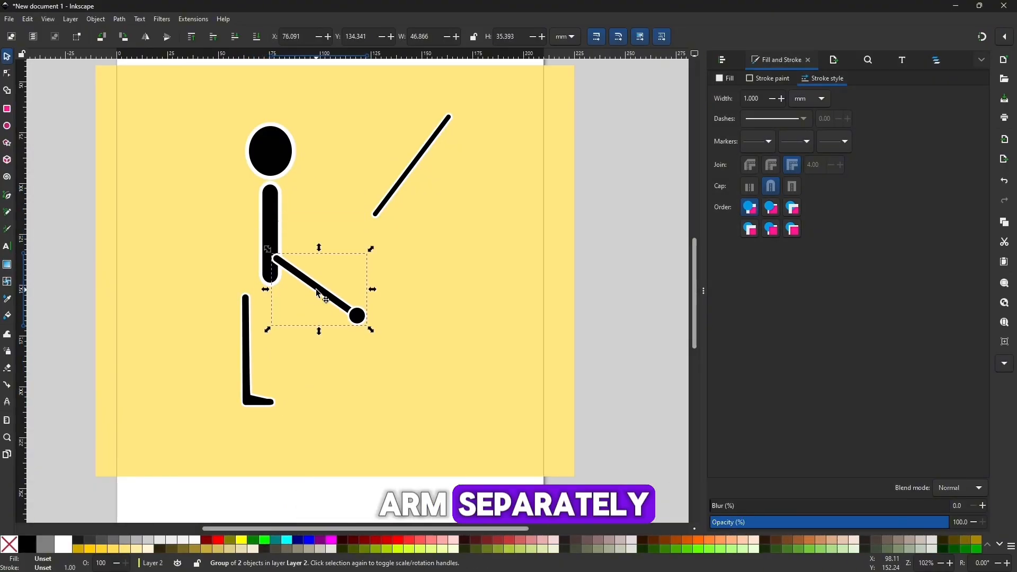
Rotate the arm to horizontal and the stick to vertical, and move the head slightly off the torso's axis
left_click_drag(378, 320, 358, 332)
double_click(347, 258)
left_click(382, 216)
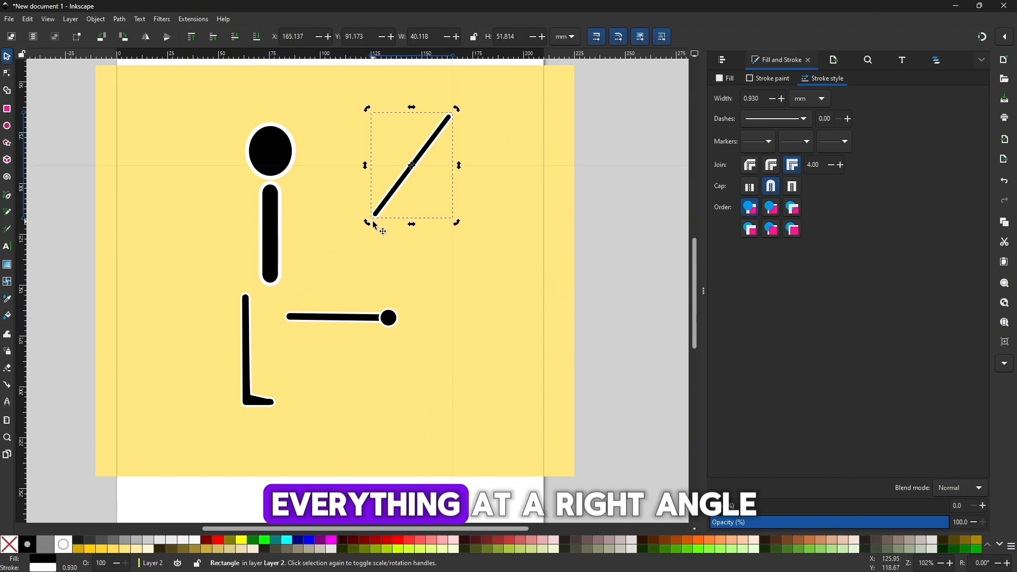
left_click_drag(375, 225, 386, 268)
left_click_drag(279, 149, 325, 225)
key("Escape")
key("minus")
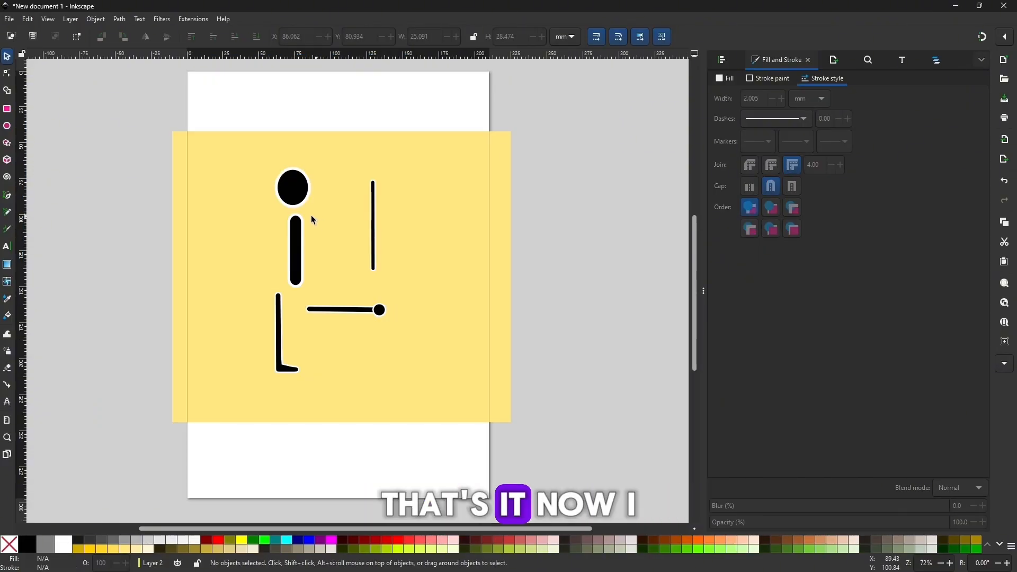
Display the layers and objects list and move the upright stick closer to the torso
left_click(936, 60)
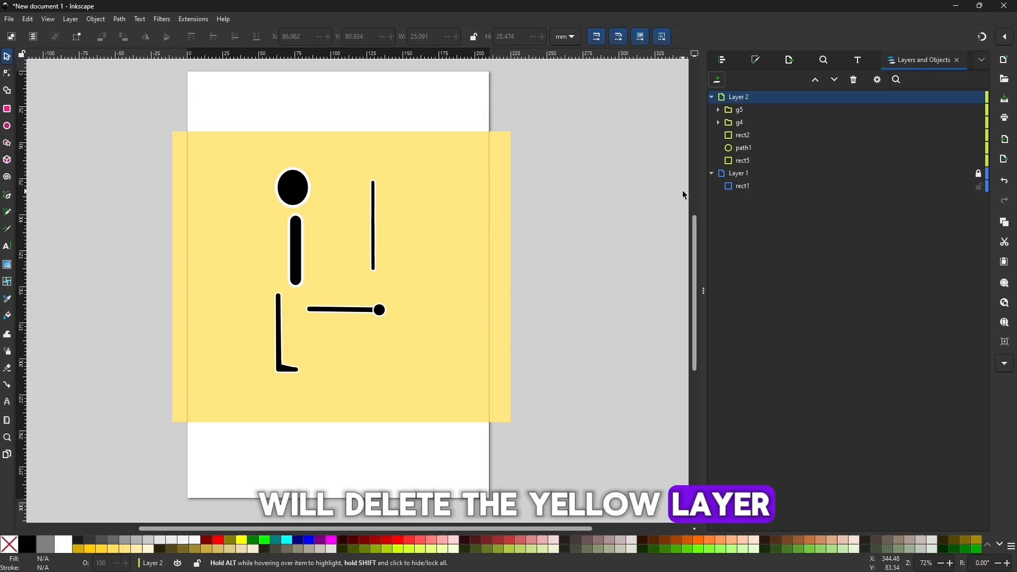
key("plus")
key("plus")
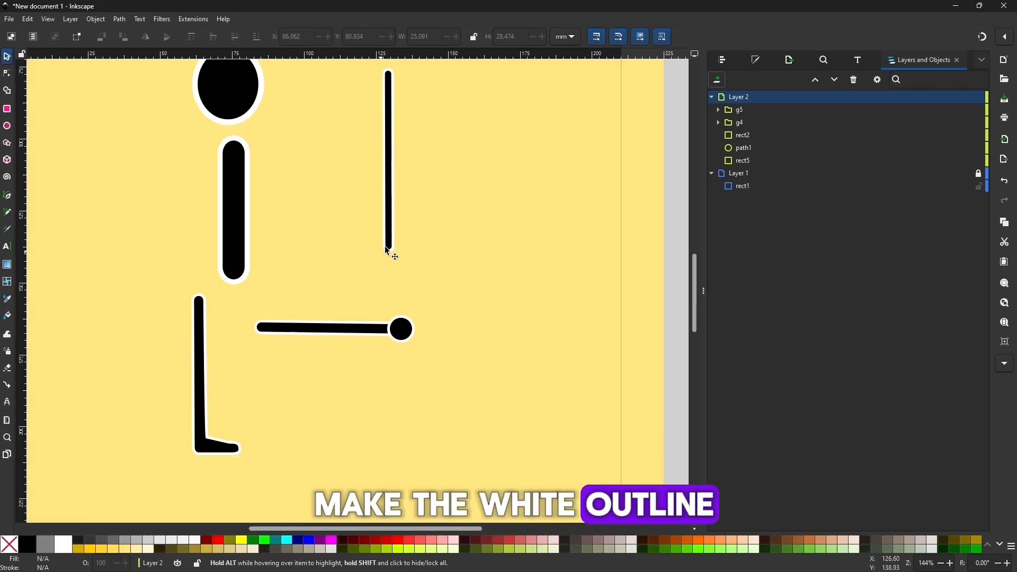
left_click(392, 245)
left_click_drag(392, 244, 345, 267)
key("minus")
key("minus")
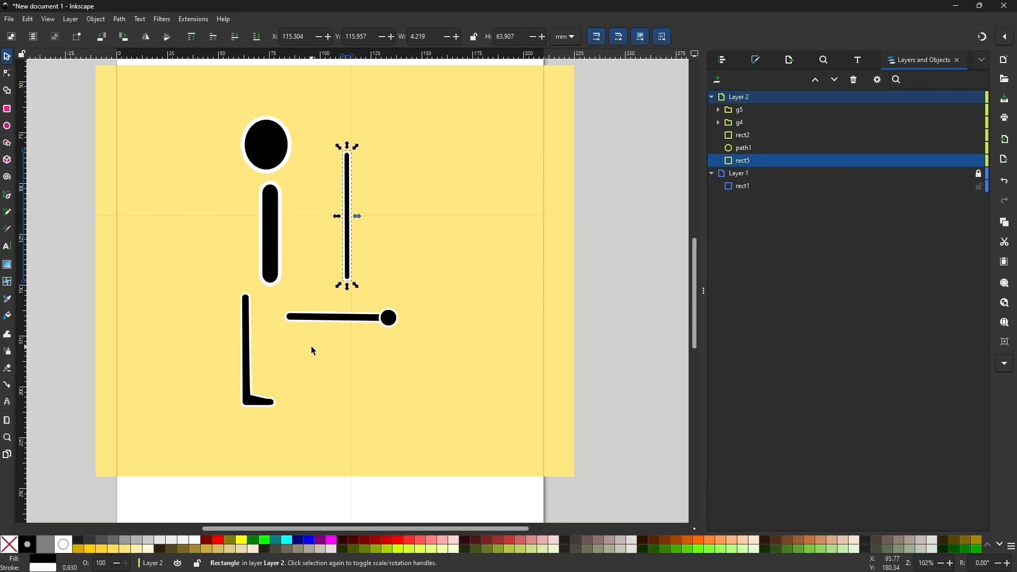
Delete Layer 1 with the yellow background rectangle, and open the alignment settings
left_click(742, 185)
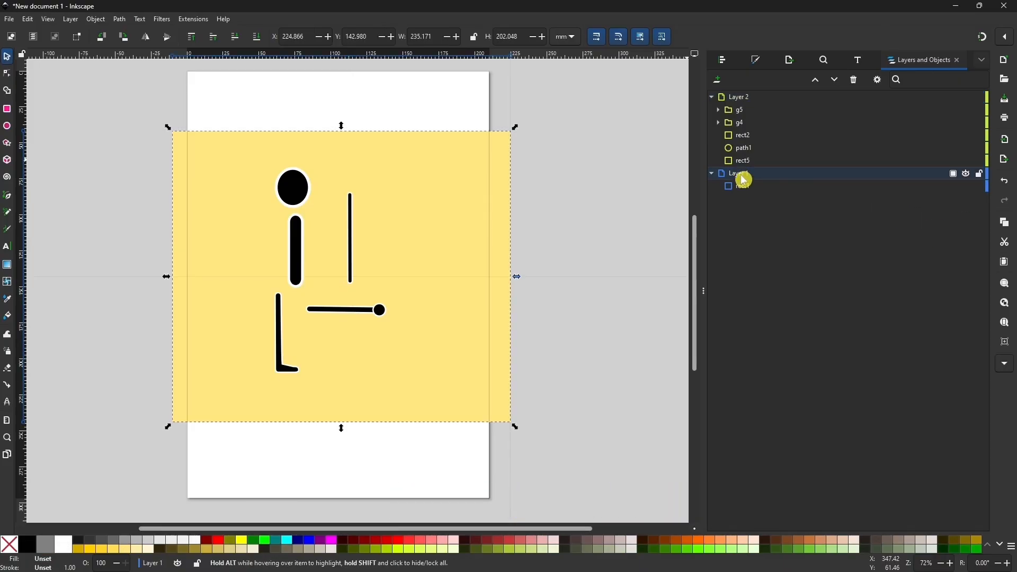
key("Delete")
key("ctrl+shift+a")
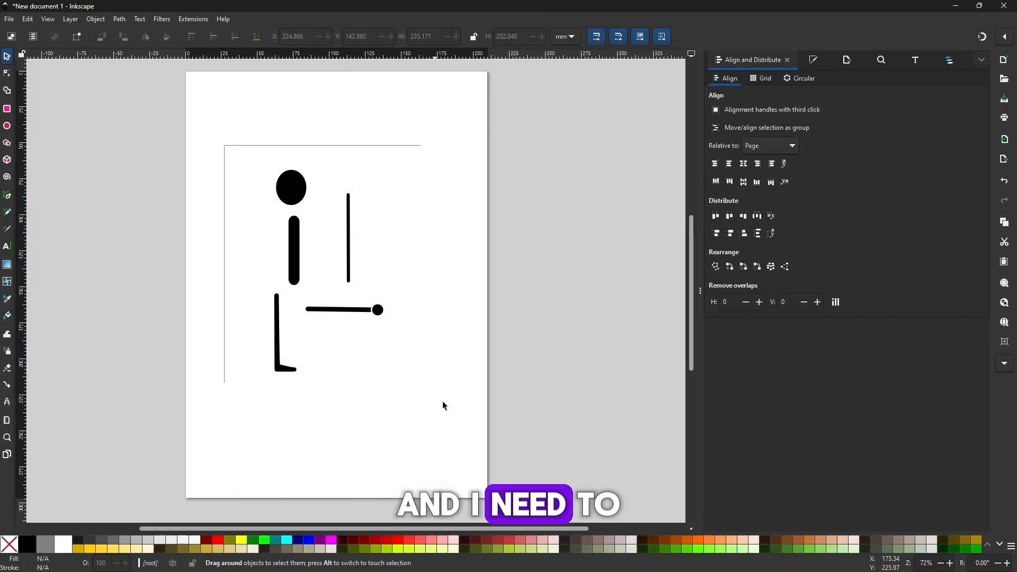
Reposition the head, torso and stick as separate parts, and keep the stick selected
key("ctrl+a")
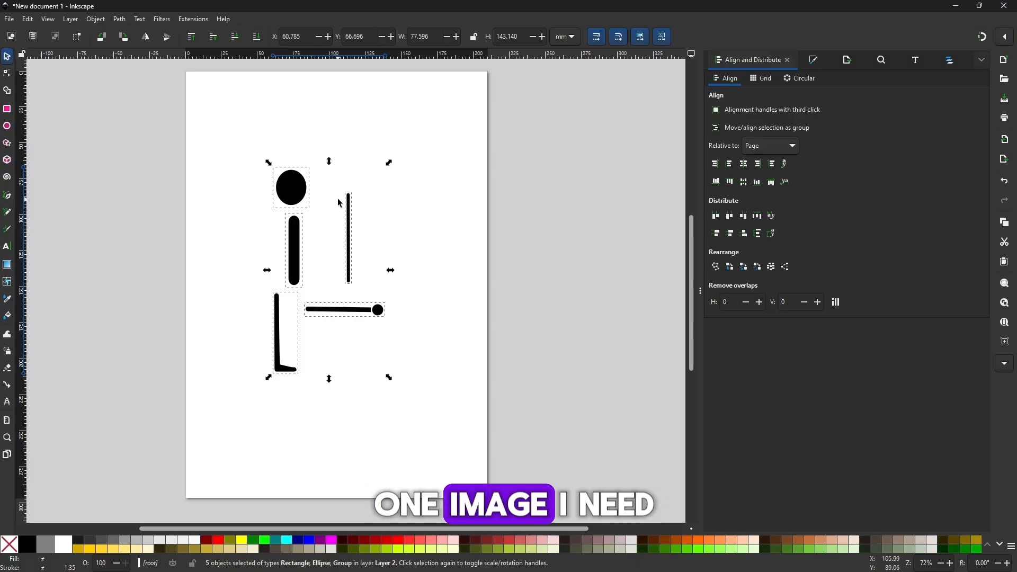
left_click(211, 154)
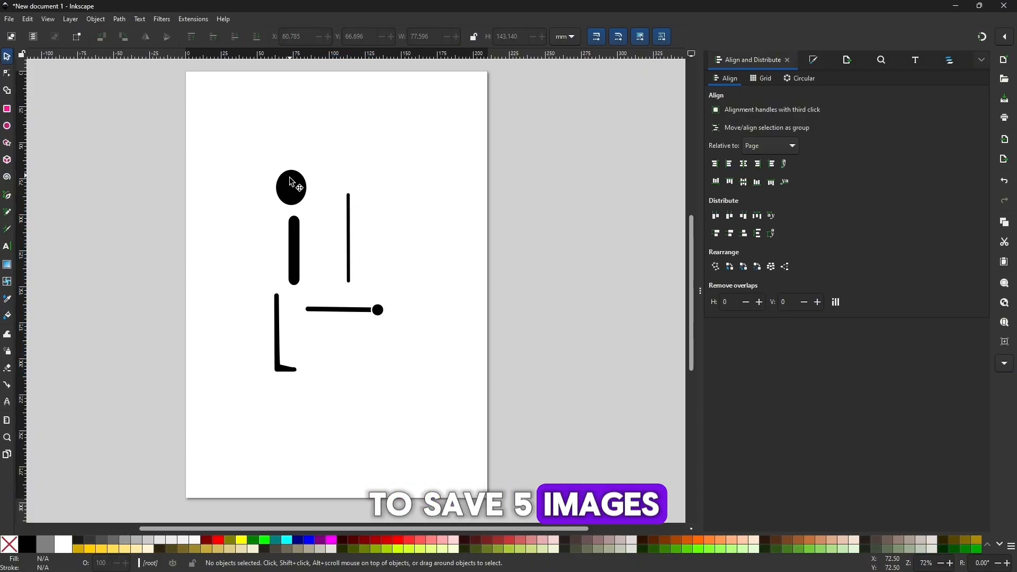
left_click_drag(300, 196, 285, 183)
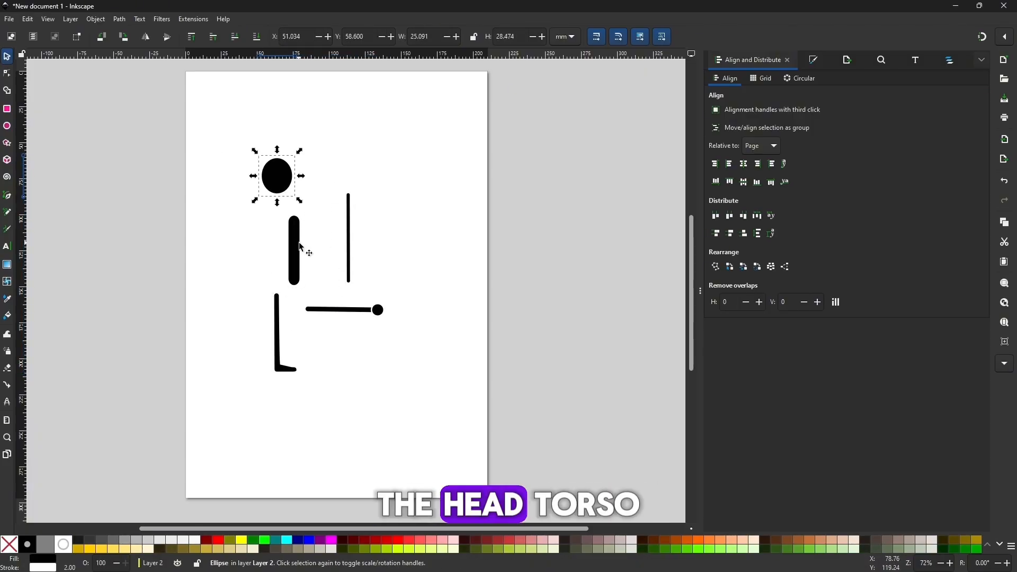
left_click_drag(302, 250, 273, 246)
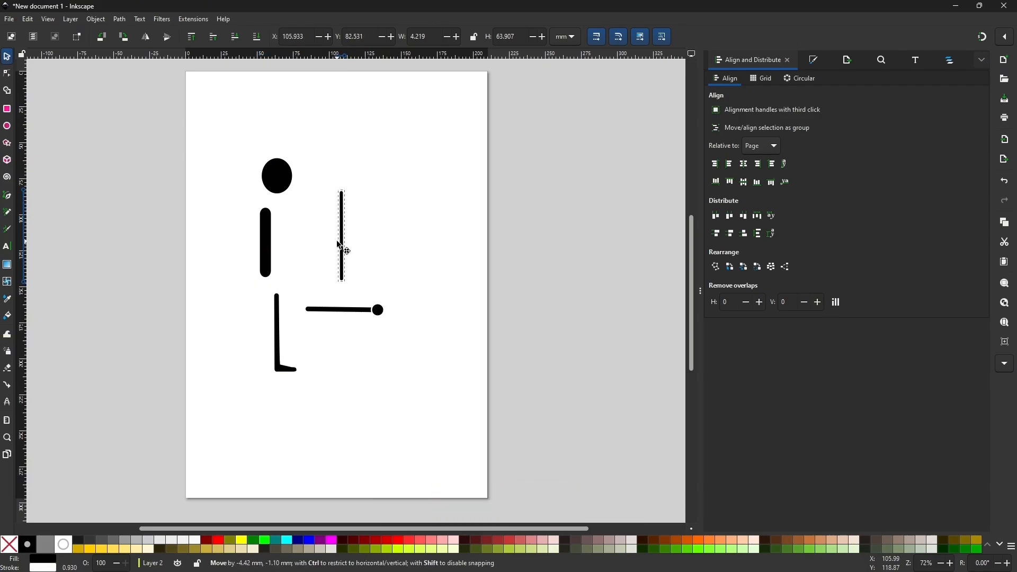
left_click_drag(340, 246, 344, 239)
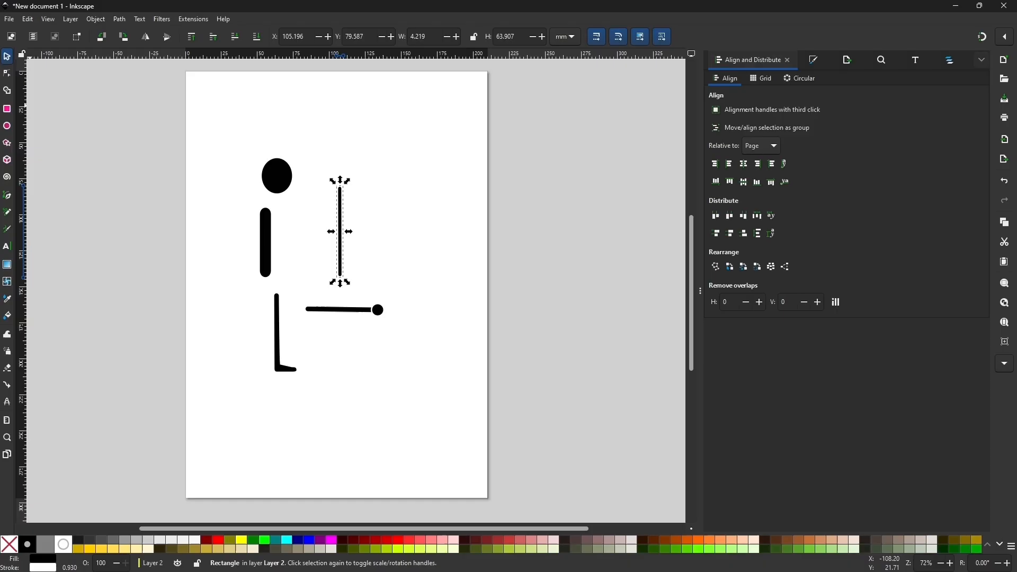
Open the PNG export for the selected stick only and set the image width to 50 px
left_click(10, 19)
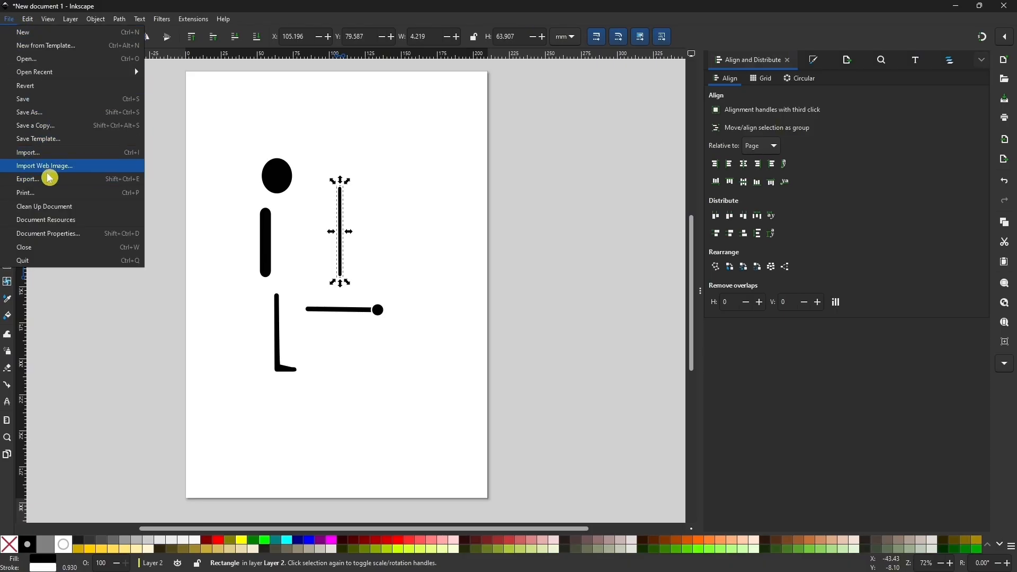
left_click(20, 176)
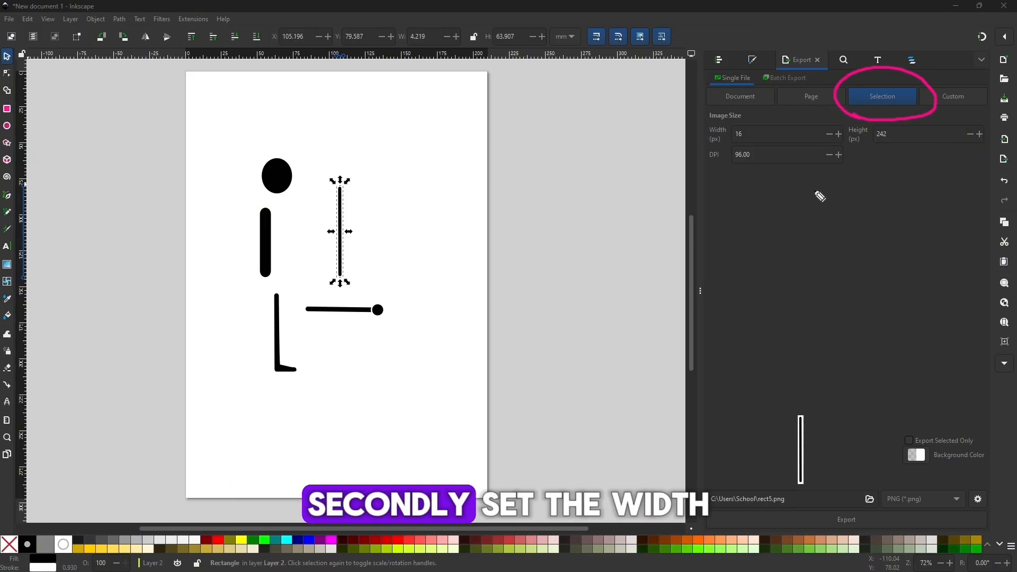
mouse_move(719, 143)
left_mouse_down()
mouse_move(736, 146)
mouse_move(768, 118)
mouse_move(734, 146)
left_mouse_up()
left_click_drag(881, 146, 892, 164)
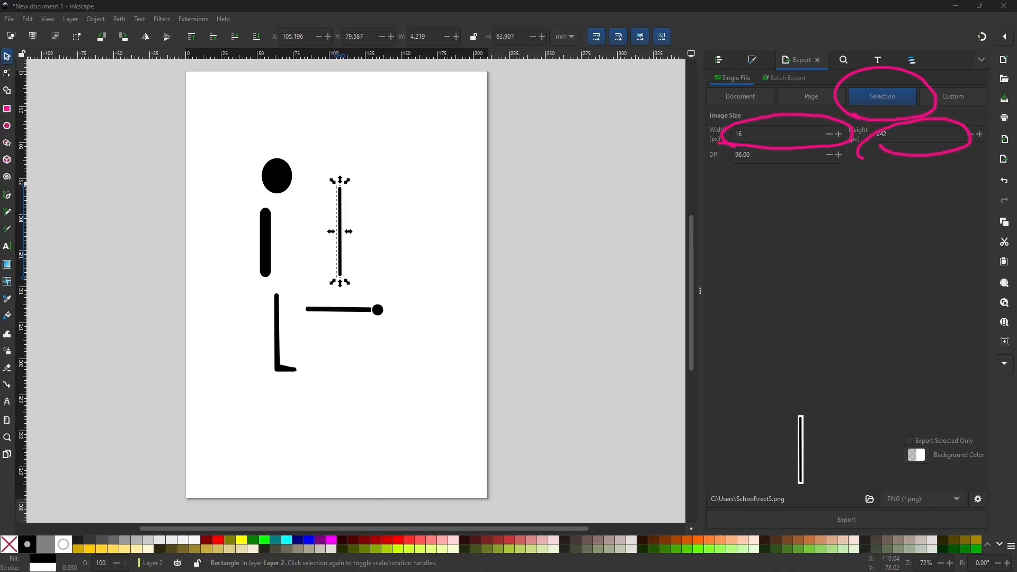
key("Escape")
left_click(760, 138)
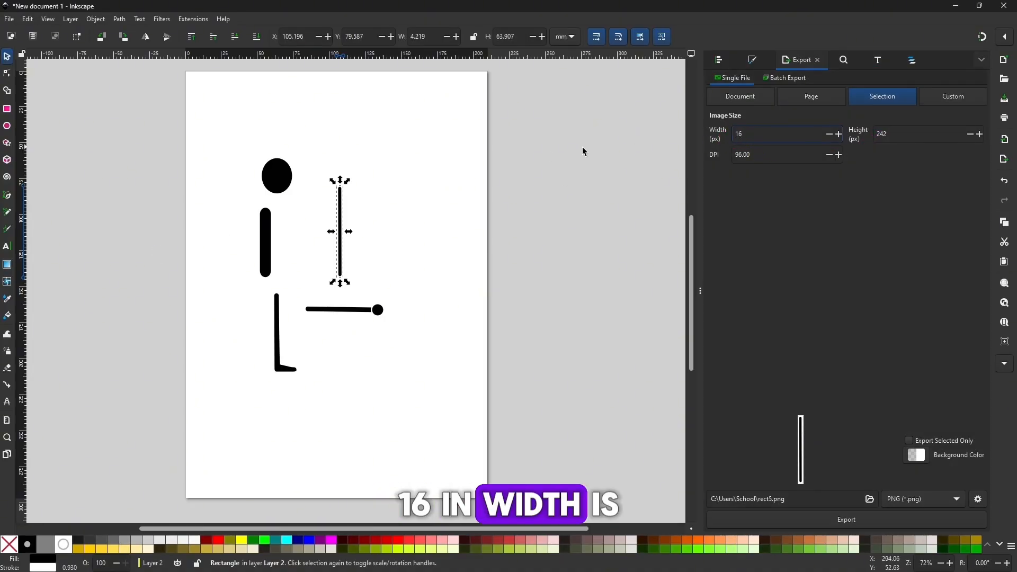
left_click(765, 137)
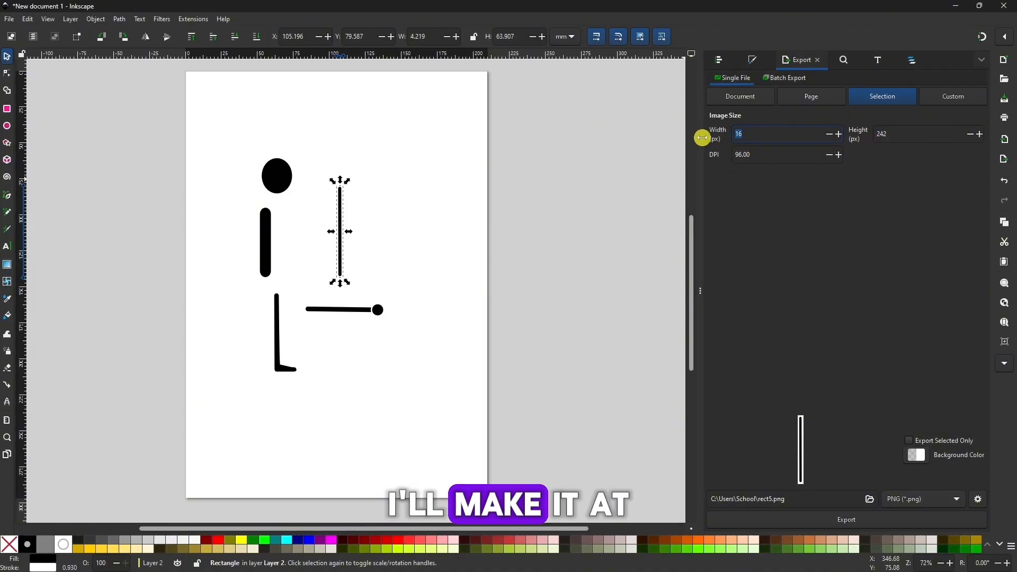
key("Tab")
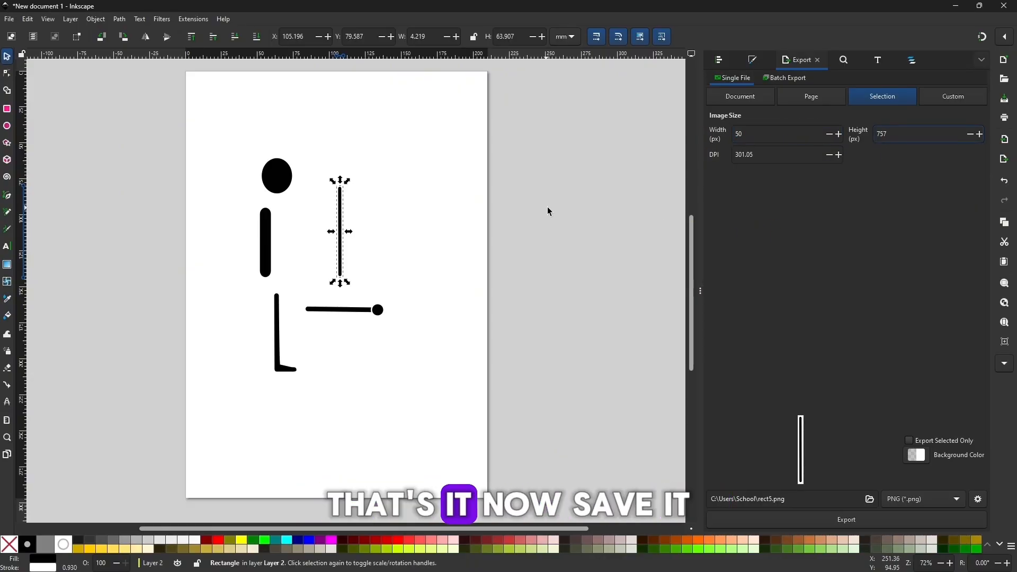
Set the export resolution of the upright stick to 300 DPI
left_click(269, 238)
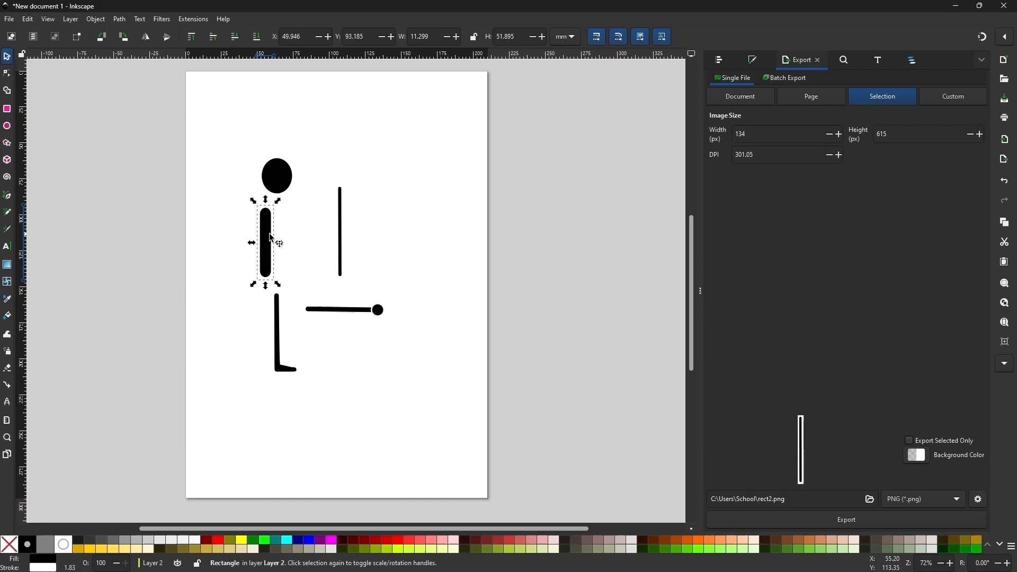
left_click(341, 230)
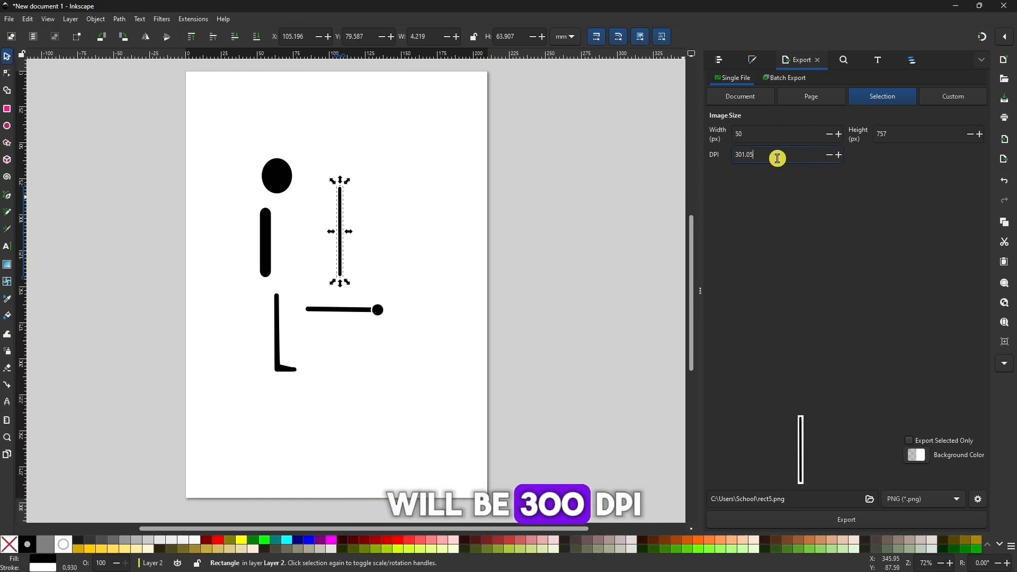
double_click(778, 158)
type("300")
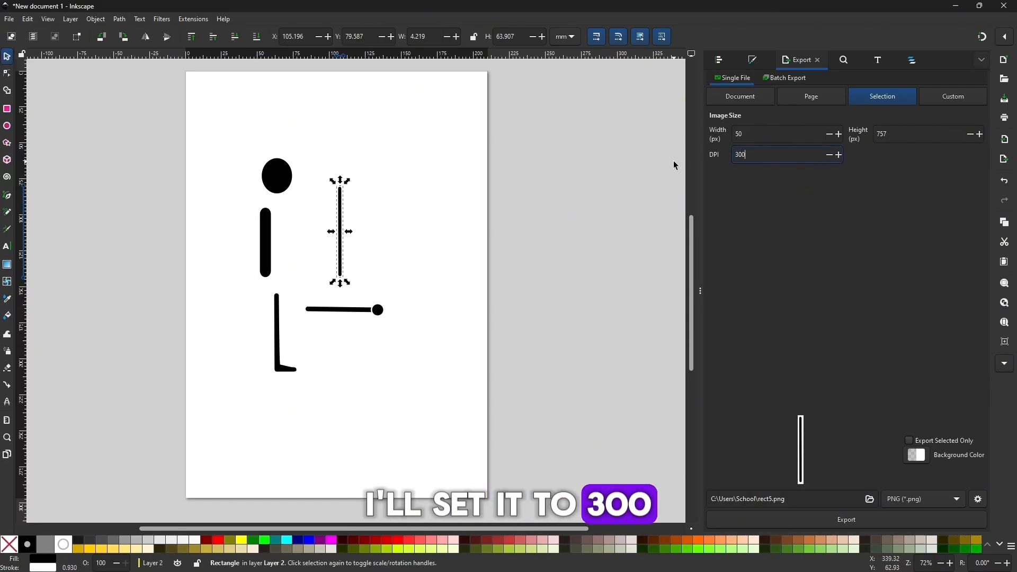
key("Return")
Check the export settings of the torso and head, and move the upright stick about 7 mm up
left_click(266, 236)
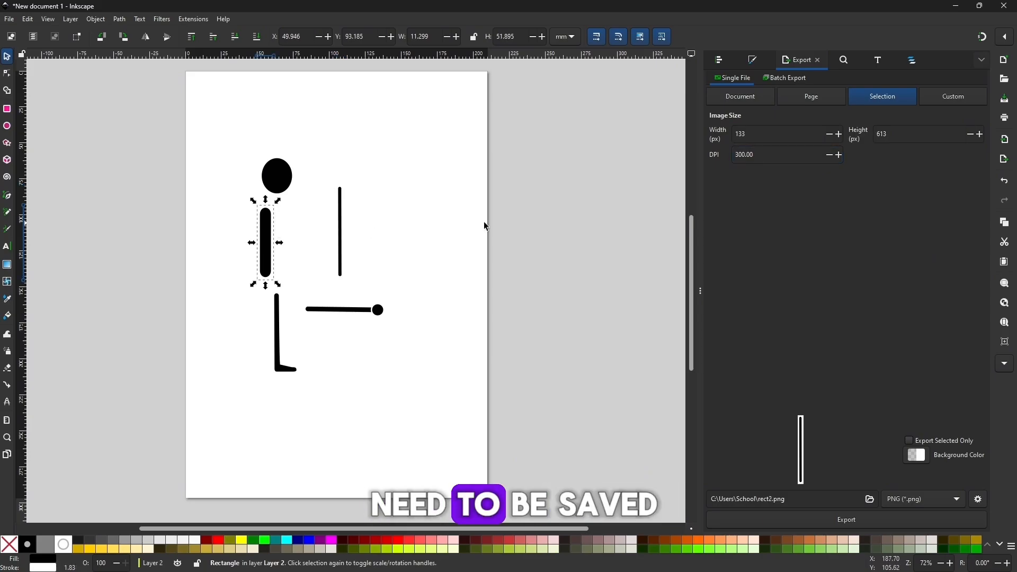
left_click(278, 177)
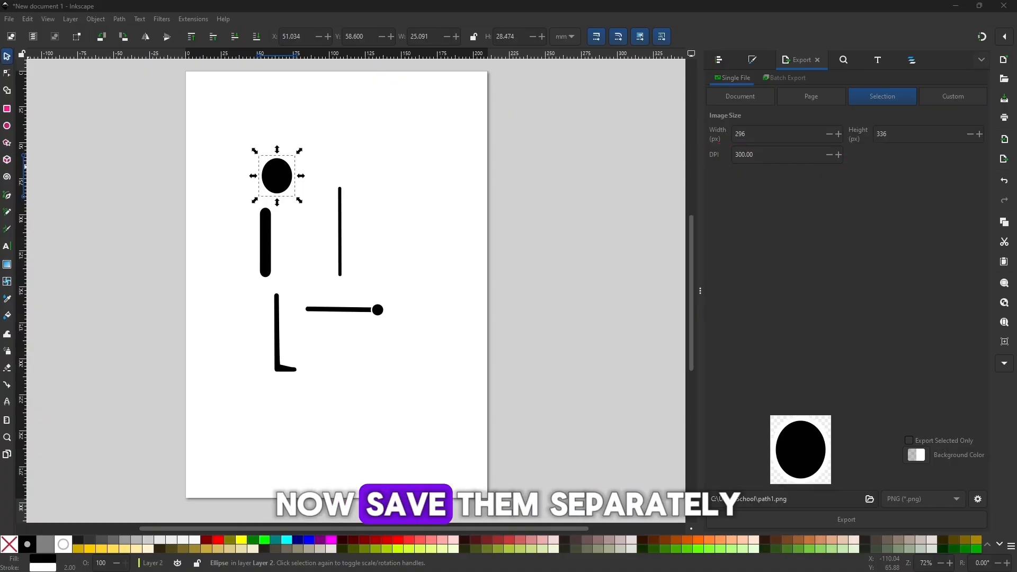
left_click(340, 249)
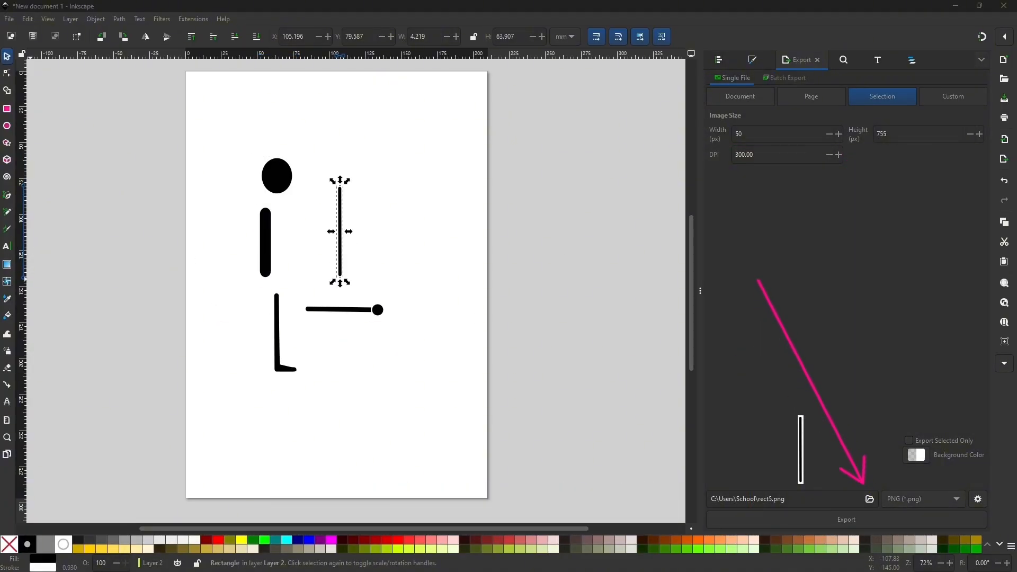
left_click_drag(343, 256, 344, 245)
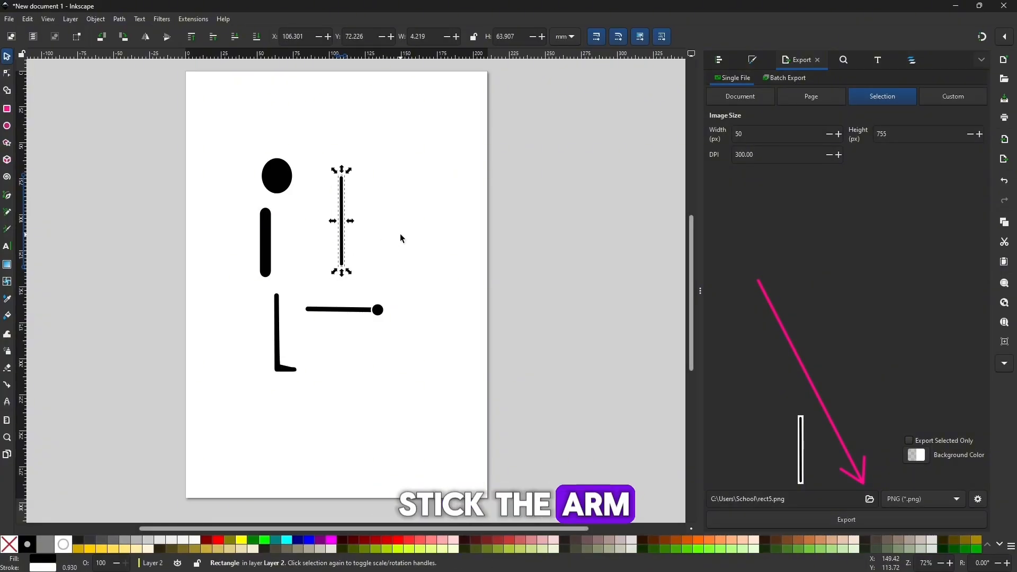
Select the leg for export and create a folder named Heroes inside the "inkscape graphics for game" folder
left_click(377, 311)
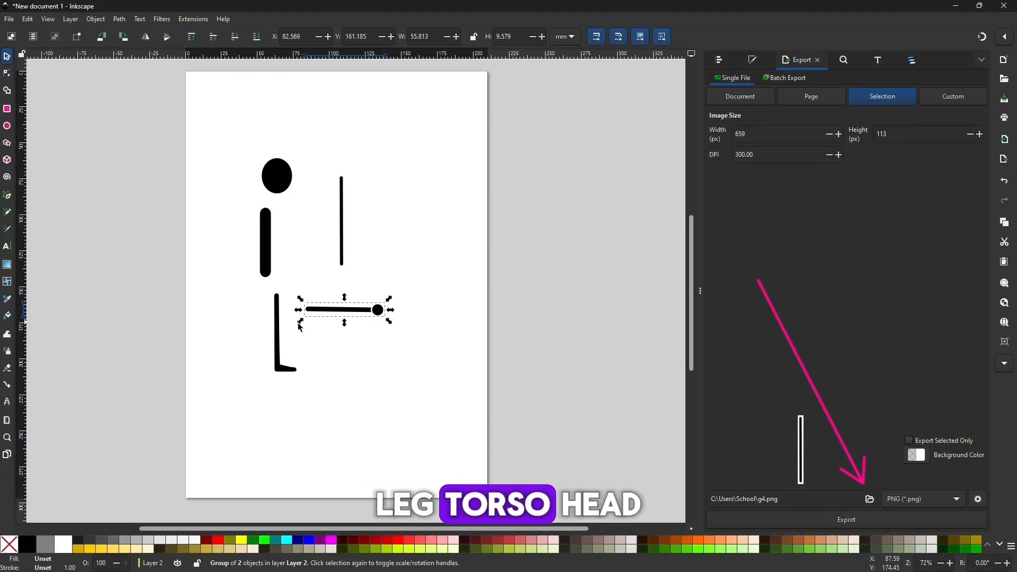
left_click(278, 329)
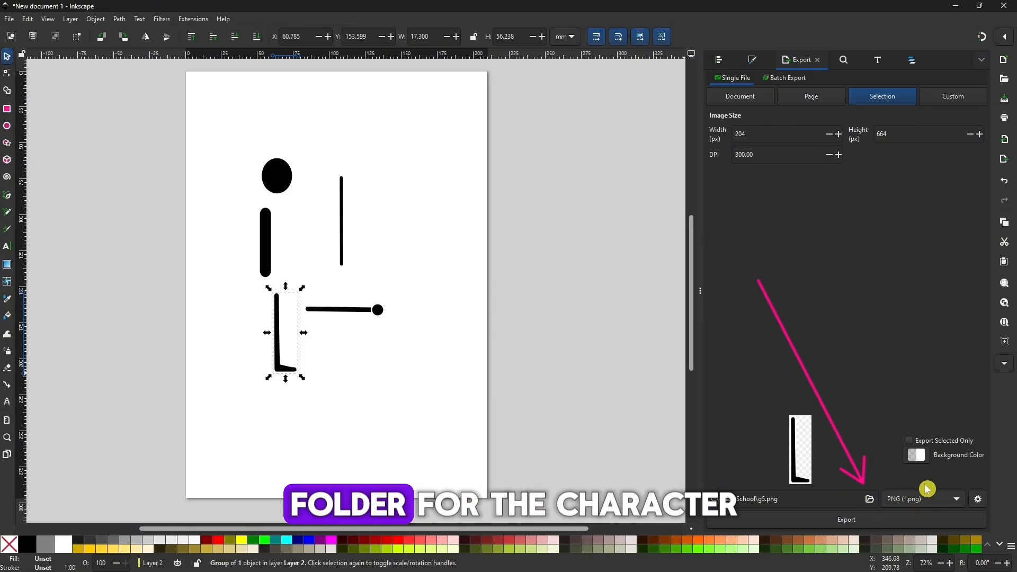
left_click(871, 500)
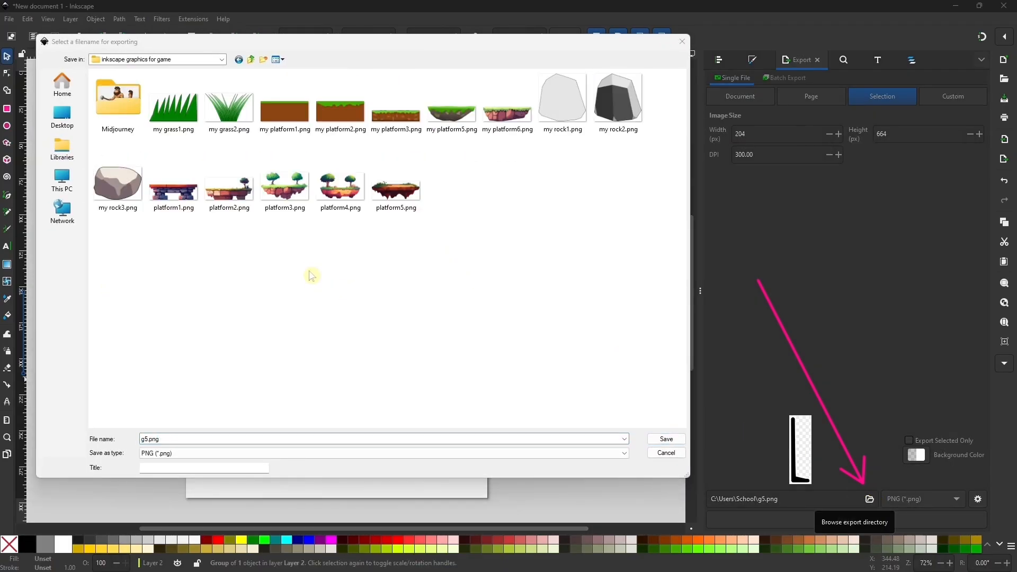
right_click(303, 293)
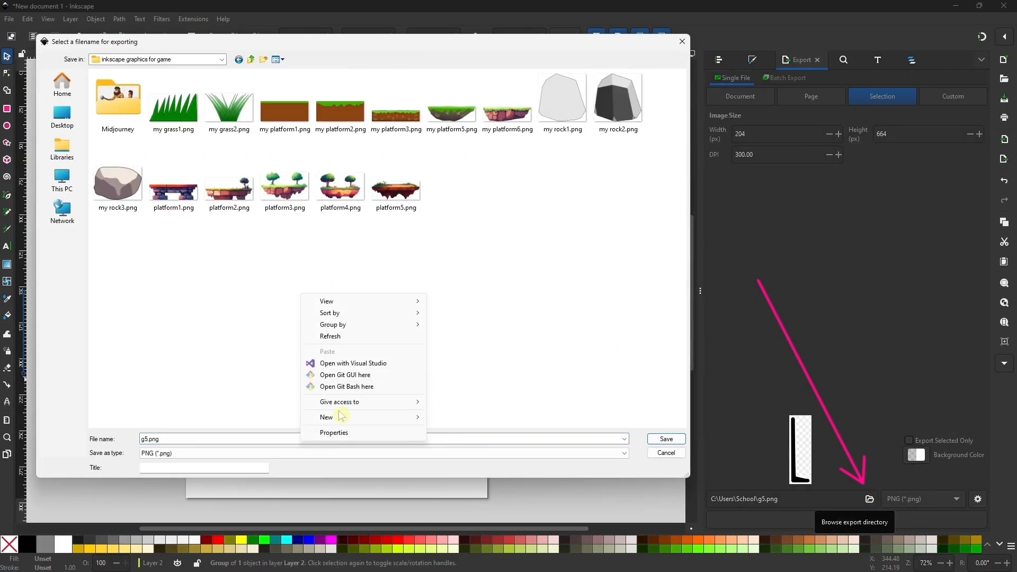
mouse_move(342, 417)
left_click(448, 418)
type("Hero")
type("es")
key("Return")
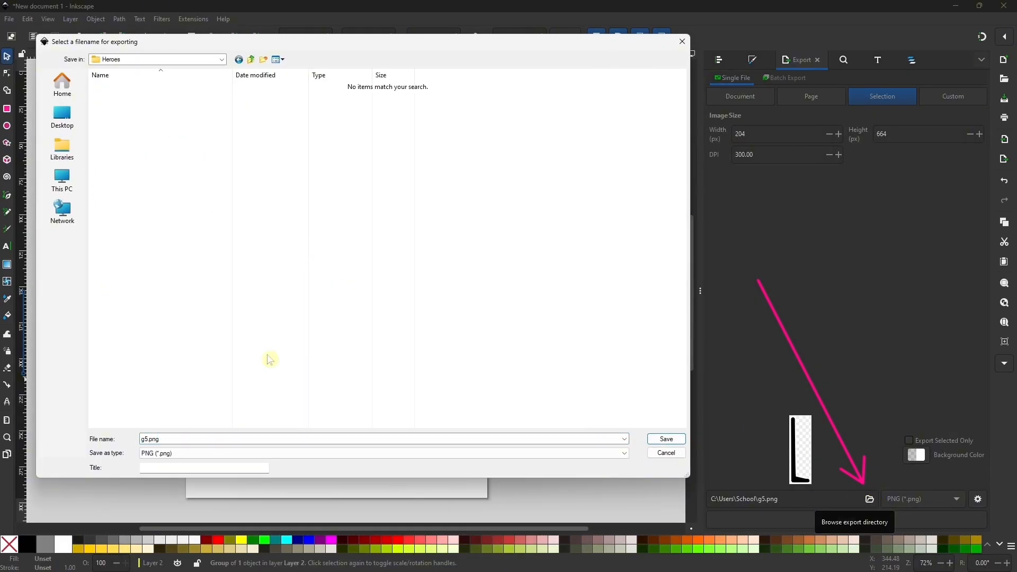
Export the leg as hero1 leg.png into the Heroes folder
left_click_drag(145, 439, 119, 440)
key("BackSpace")
key("Delete")
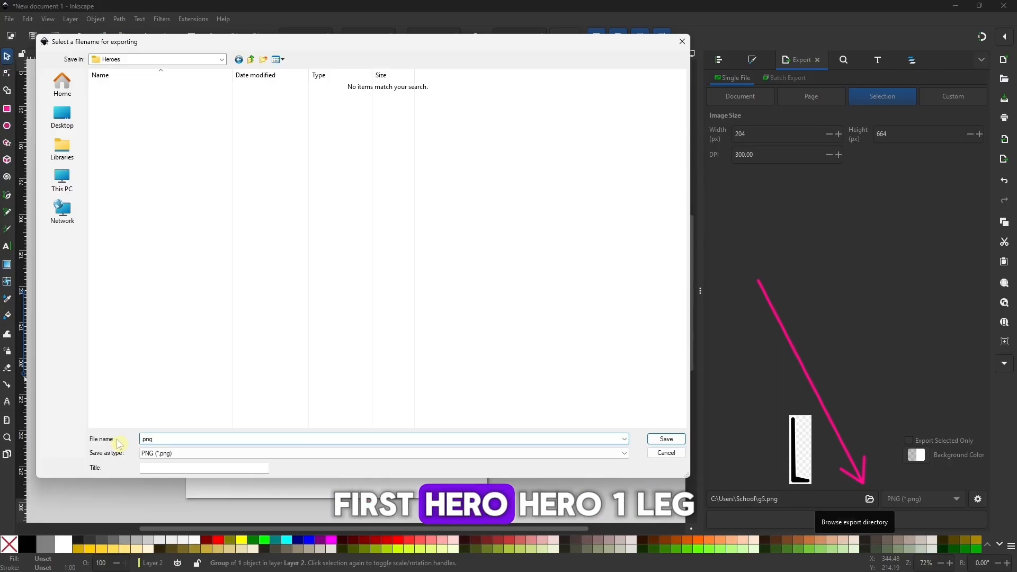
type("hero 1 leg")
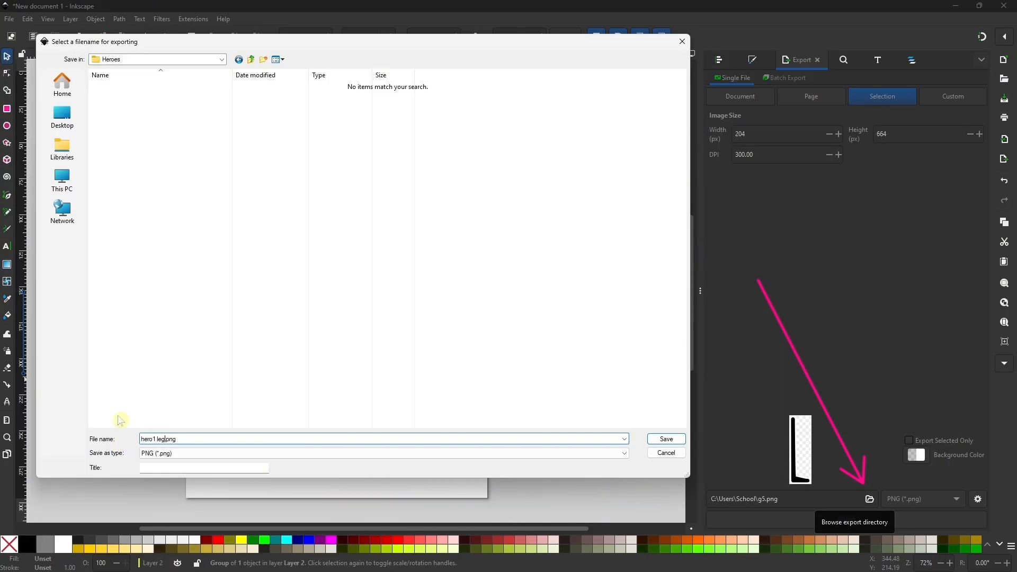
left_click(652, 440)
Export the arm with the round hand as hero1 arm.png into the Heroes folder
key("Tab")
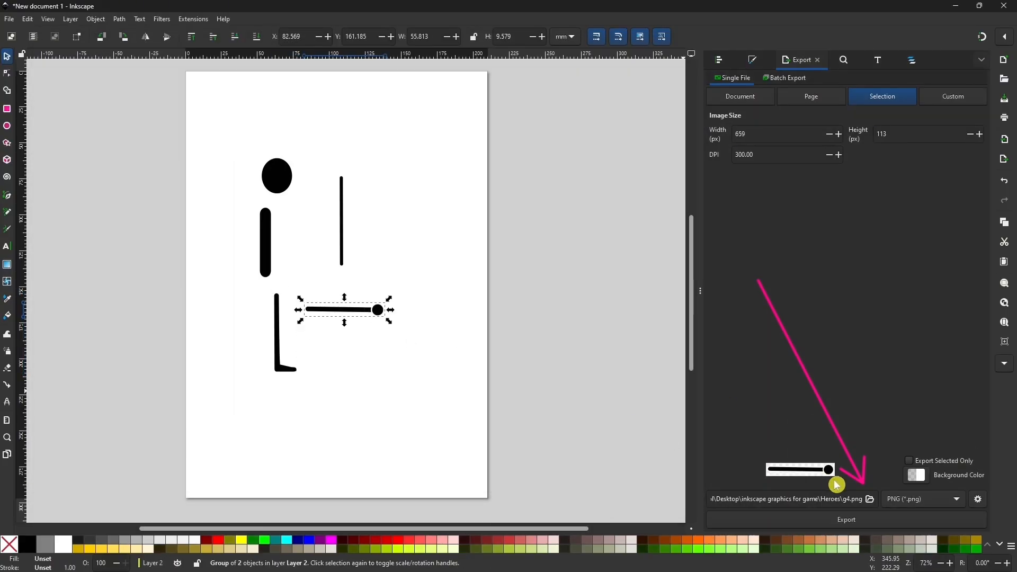
left_click(870, 499)
left_click(175, 440)
left_click(163, 440)
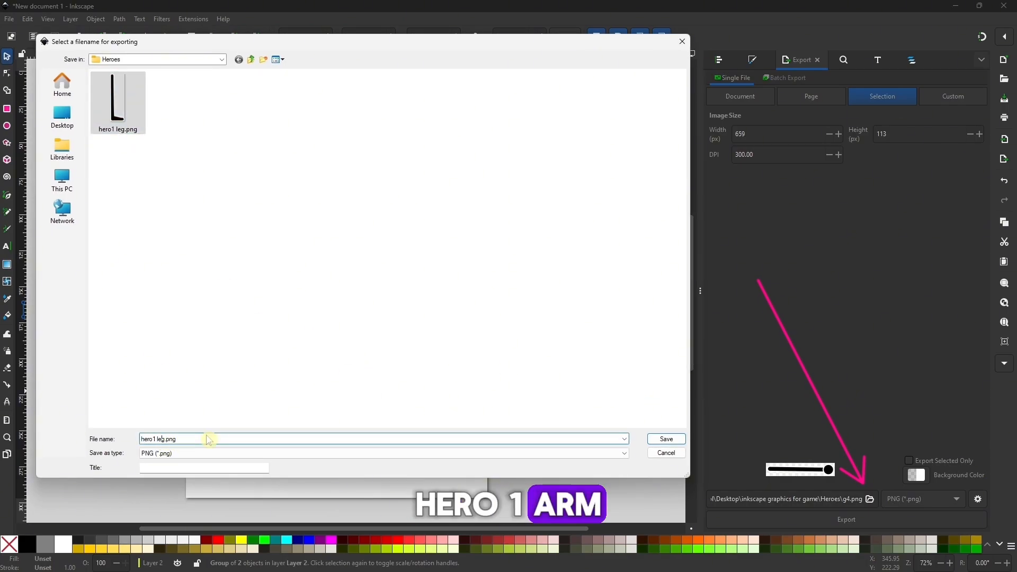
key("shift+Left")
key("shift+Left")
type("am")
left_click(666, 439)
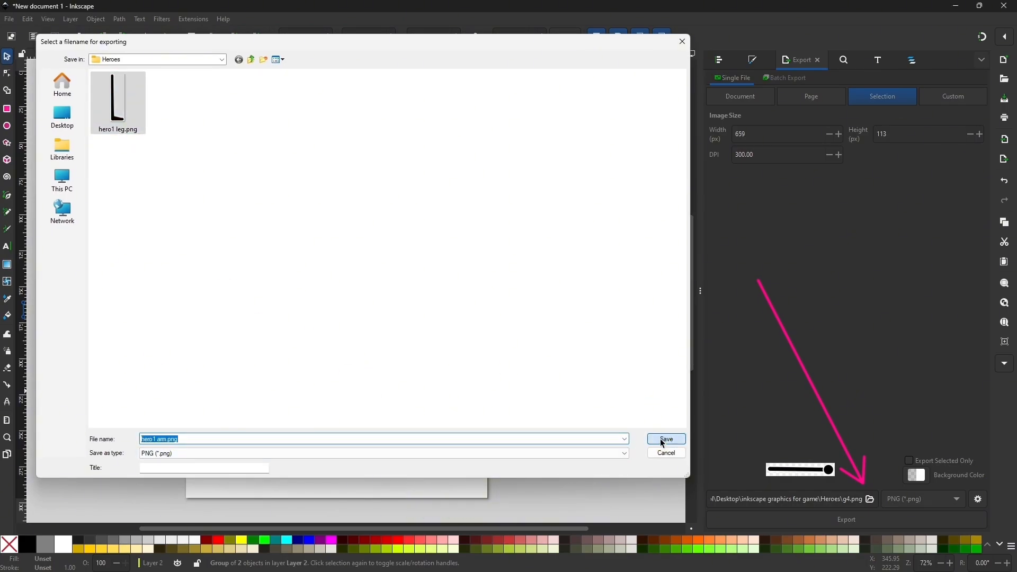
Export the upright stick as hero1 weapon.png into the Heroes folder
key("Tab")
left_click(870, 499)
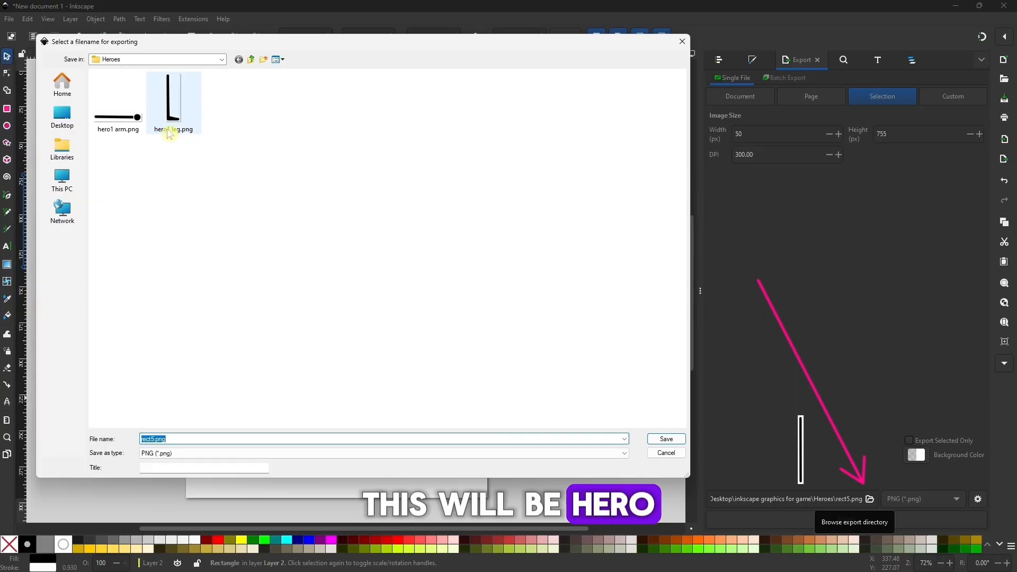
left_click(167, 439)
left_click(180, 130)
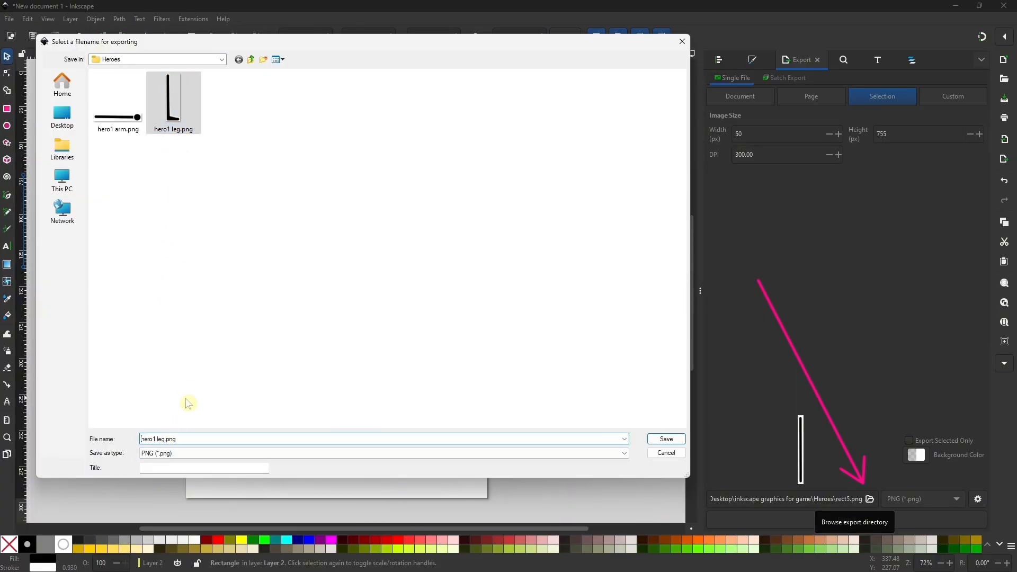
key("ctrl+shift+Left")
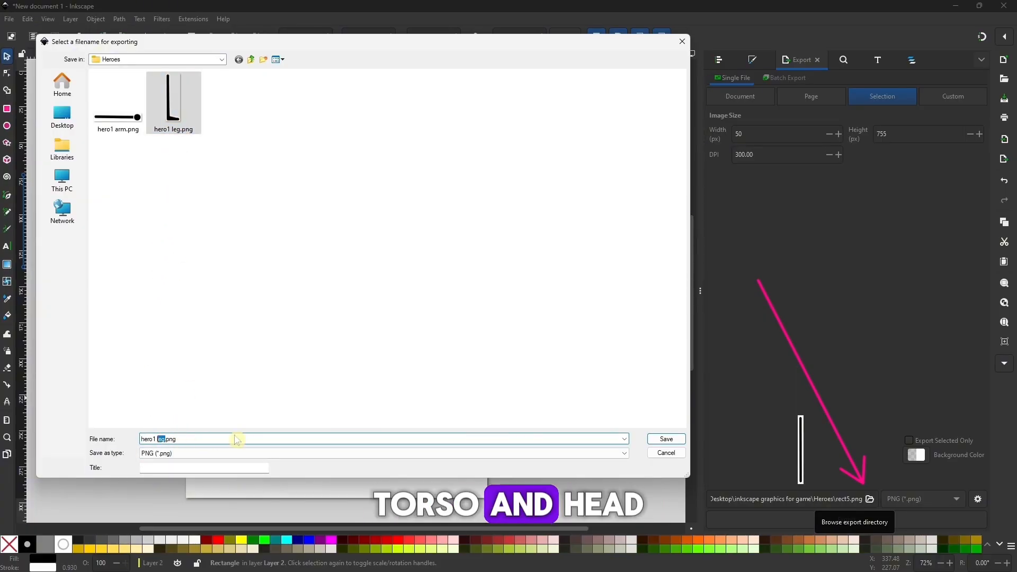
type("weapon")
left_click(667, 439)
left_click(847, 519)
Export the torso as hero1 body.png into the Heroes folder
left_click(267, 254)
left_click(870, 498)
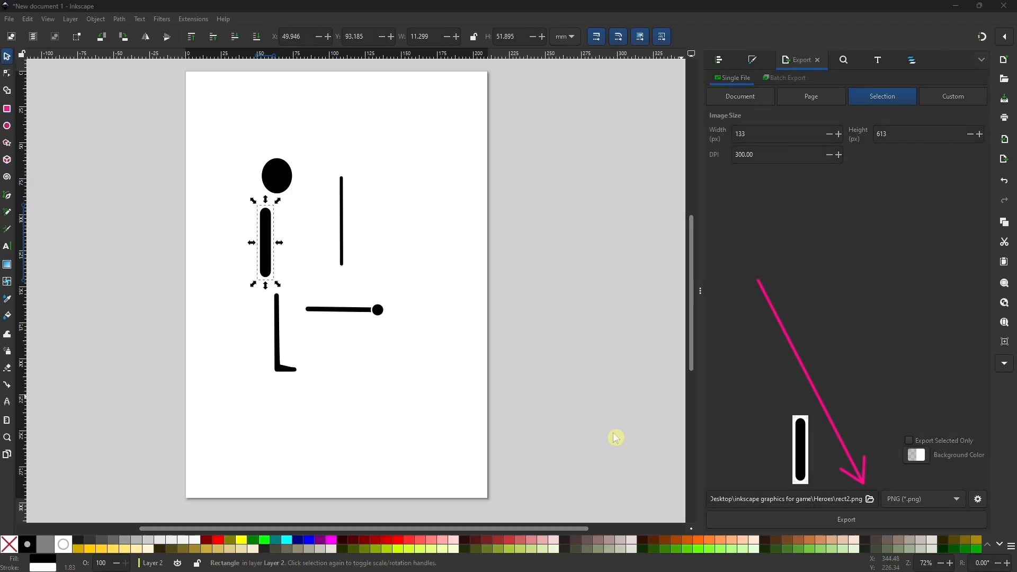
left_click(228, 117)
left_click(309, 441)
key("Left")
key("Right")
key("Right")
key("Right")
key("Right")
key("Right")
key("shift+Right")
type("body")
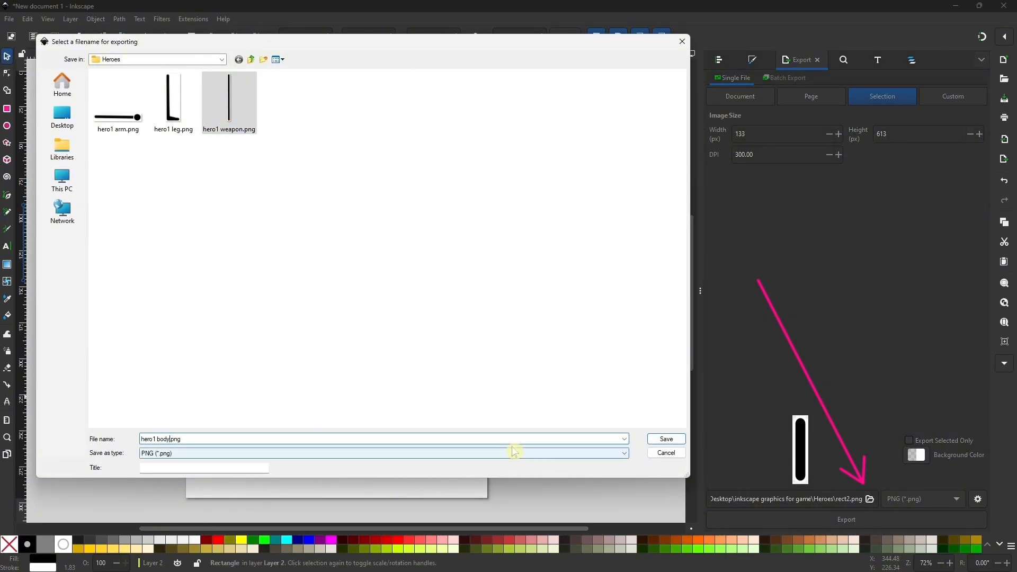
left_click(666, 439)
left_click(847, 520)
Export the head ellipse as hero1 head.png into the Heroes folder
left_click(282, 179)
left_click(870, 499)
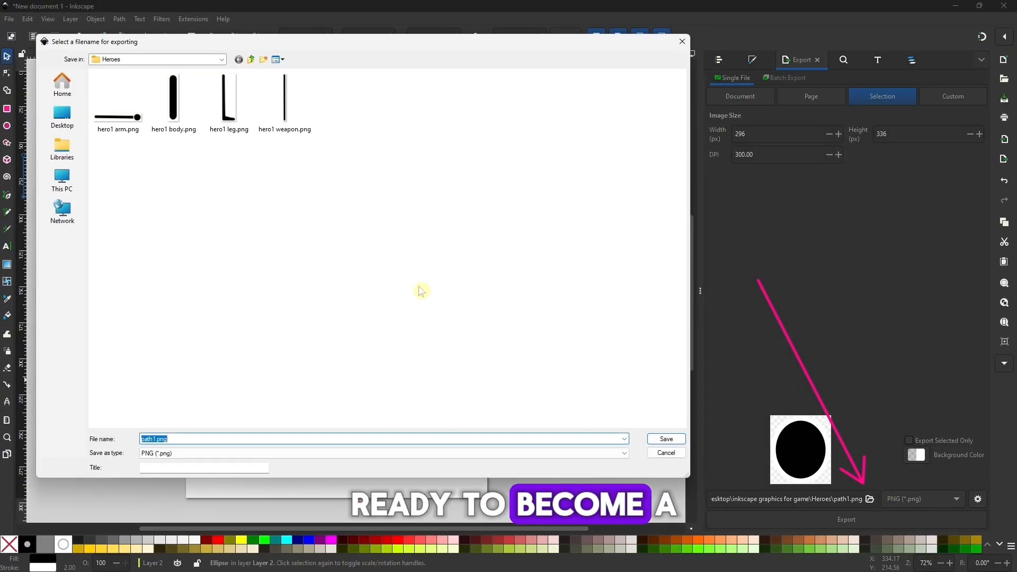
left_click(119, 103)
key("Tab")
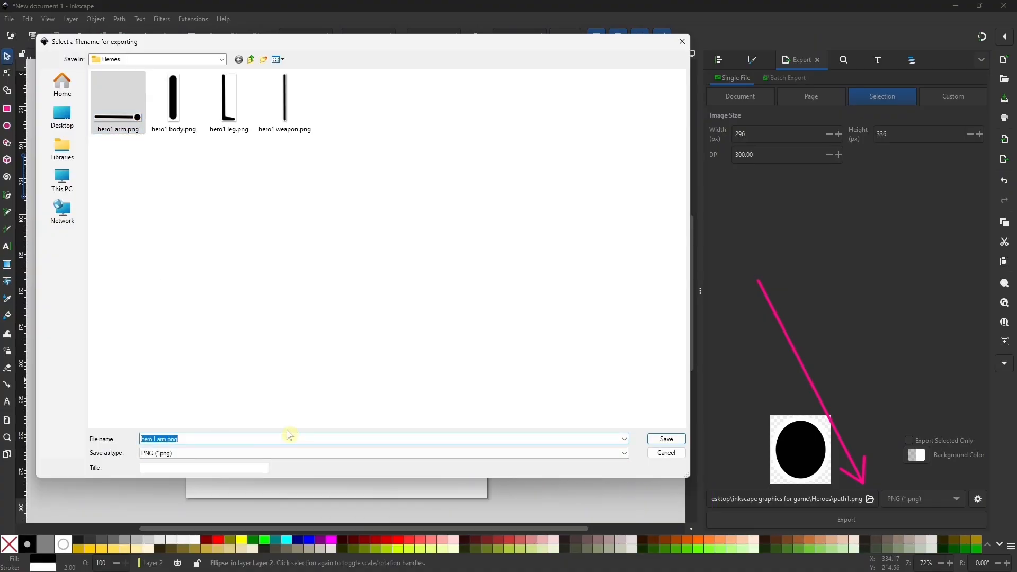
left_click(650, 441)
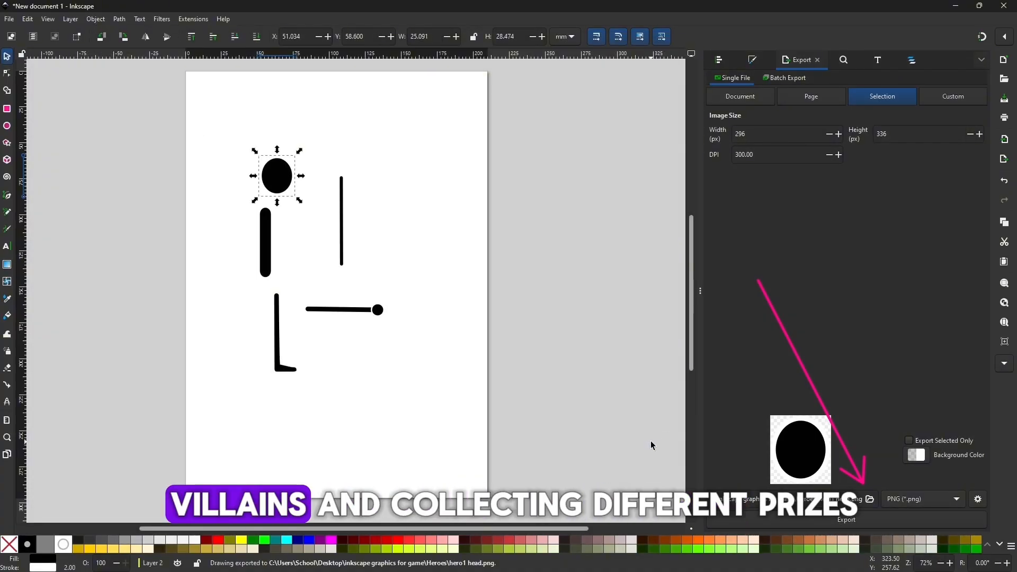